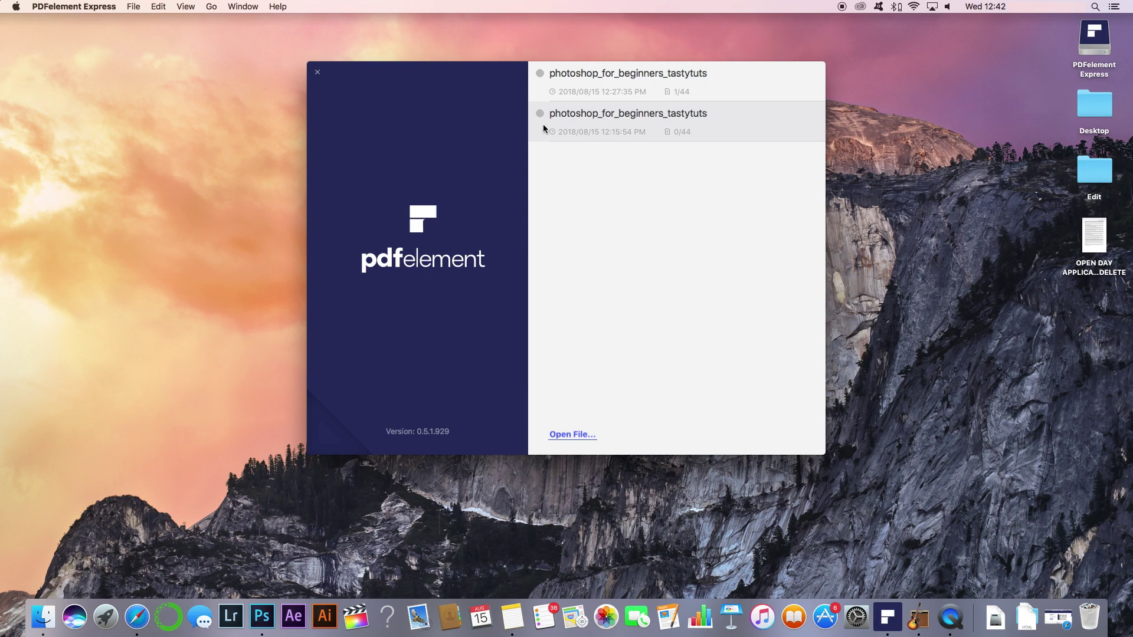
Open the recent PDF photoshop_for_beginners_tastytuts and browse through its first pages
click(625, 121)
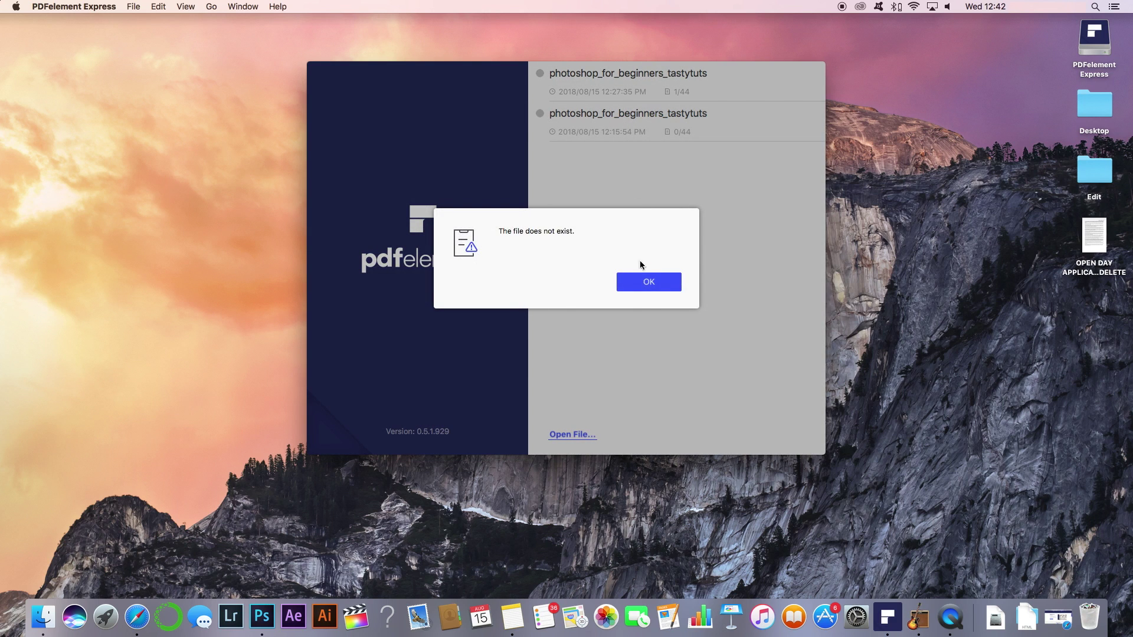
click(649, 282)
click(625, 76)
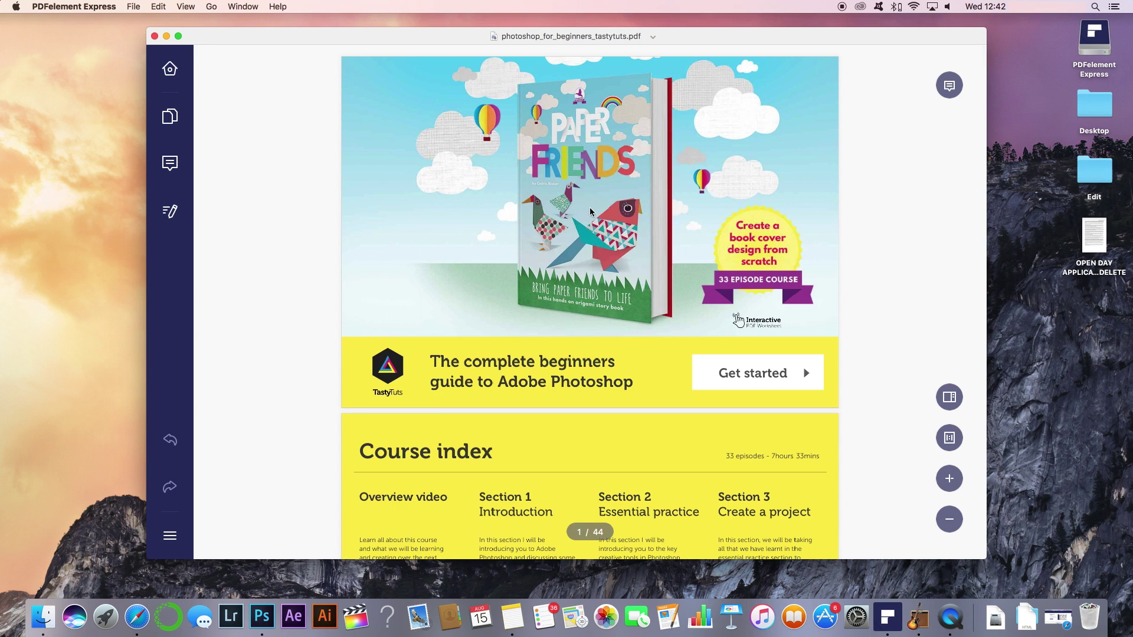
scroll(639, 304, down, 20)
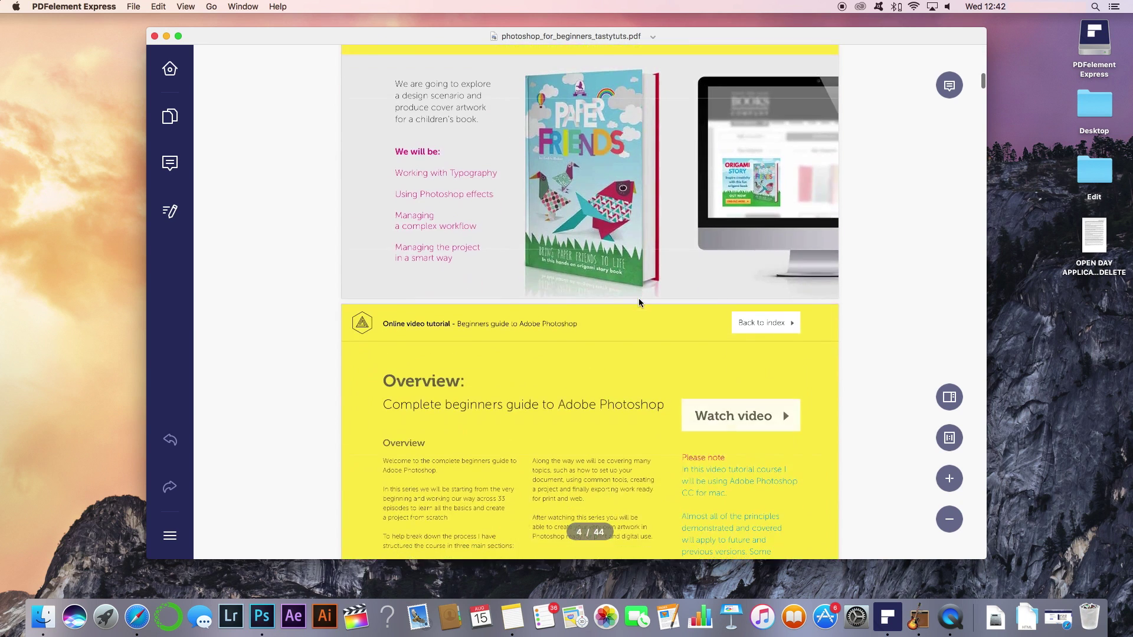
scroll(639, 304, down, 20)
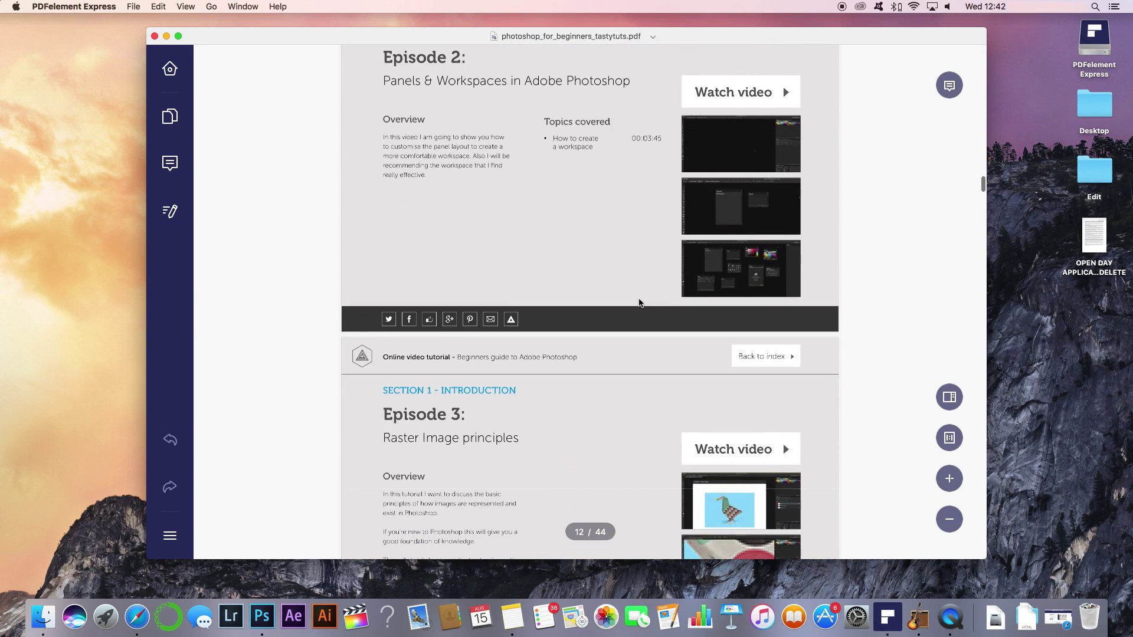
scroll(639, 303, down, 5)
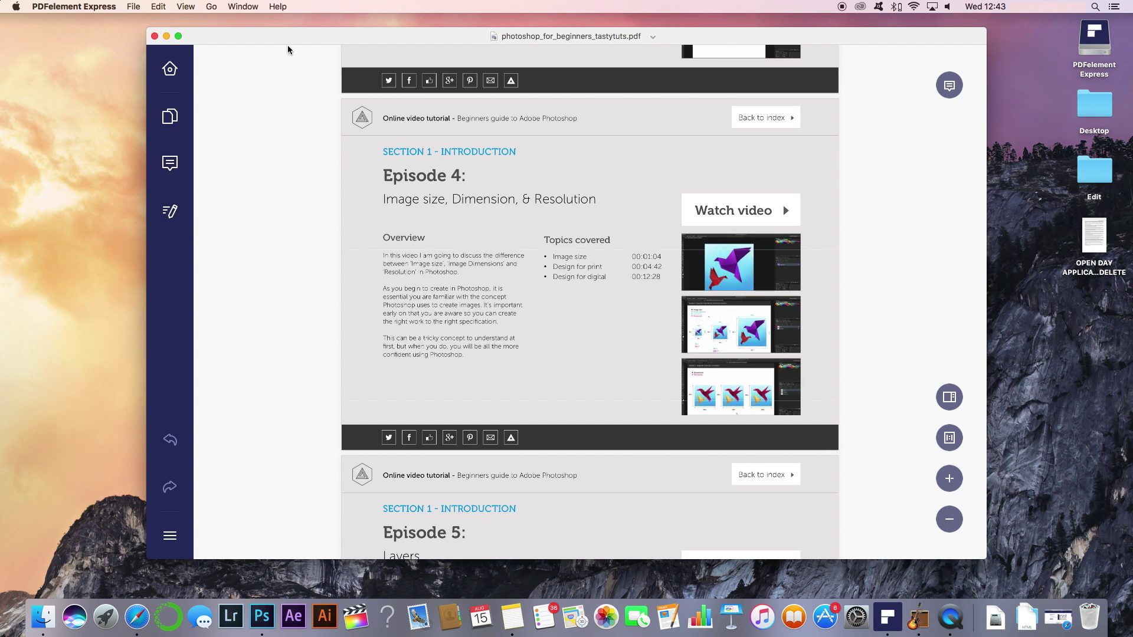
Switch to organizing the document's pages and look through the page thumbnails
click(169, 118)
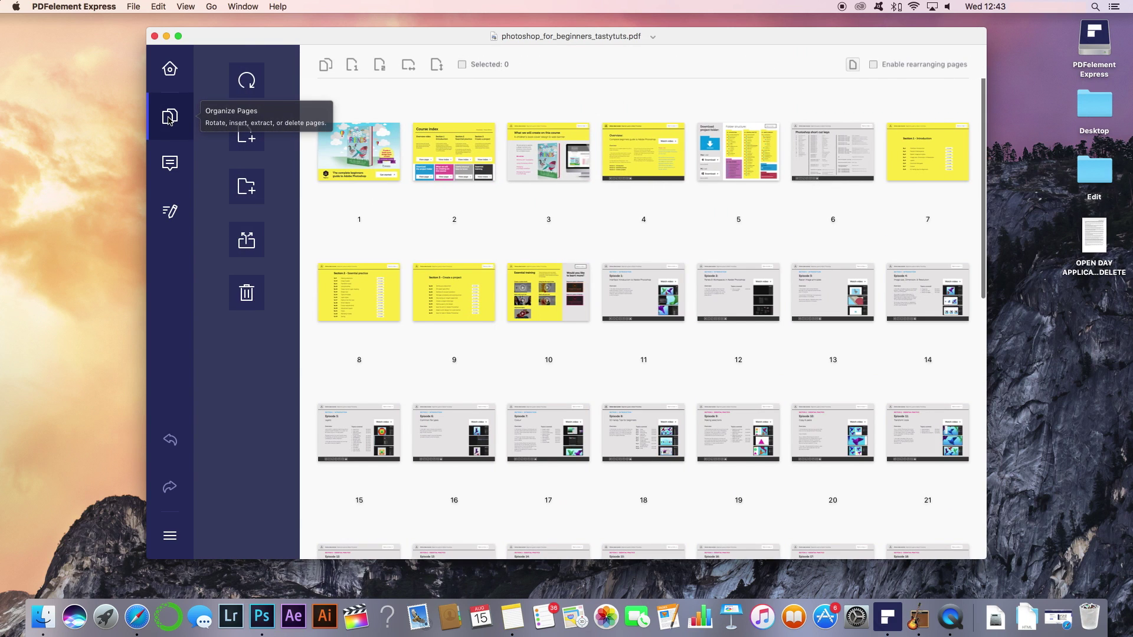
scroll(465, 193, down, 10)
scroll(465, 193, up, 10)
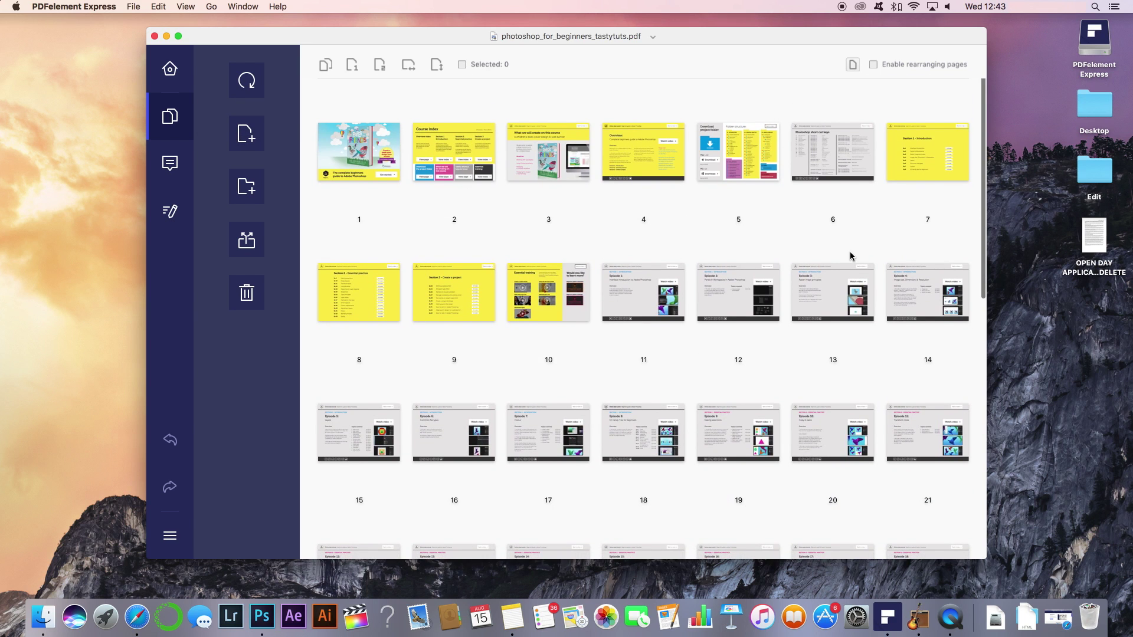
Rotate all pages of the document together around to their original orientation, and clear the page selection
click(326, 64)
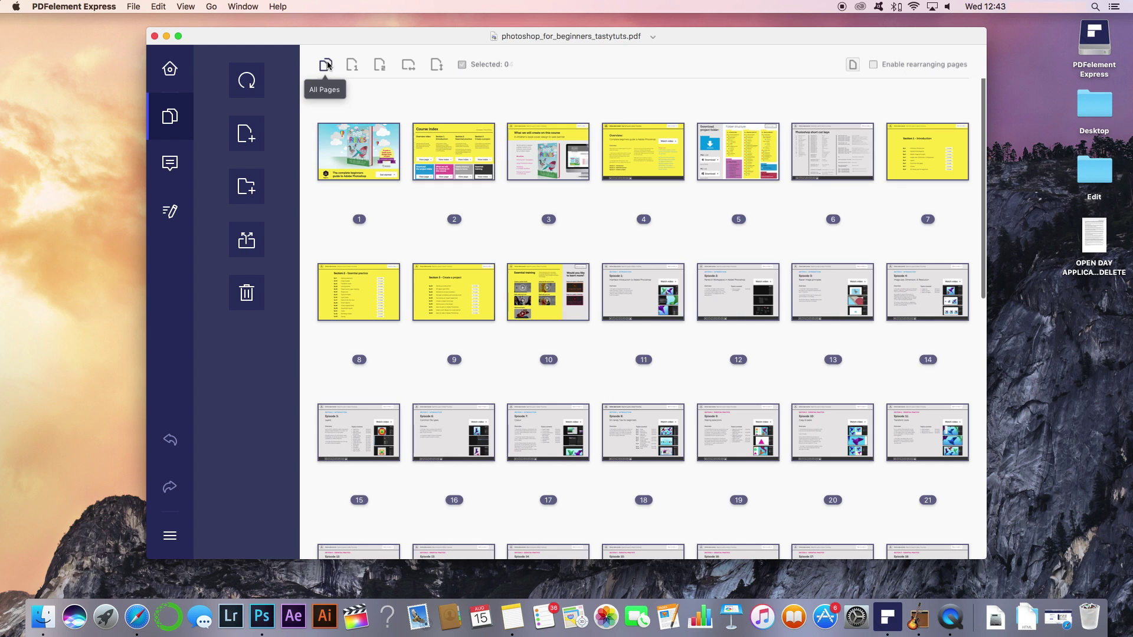
click(247, 87)
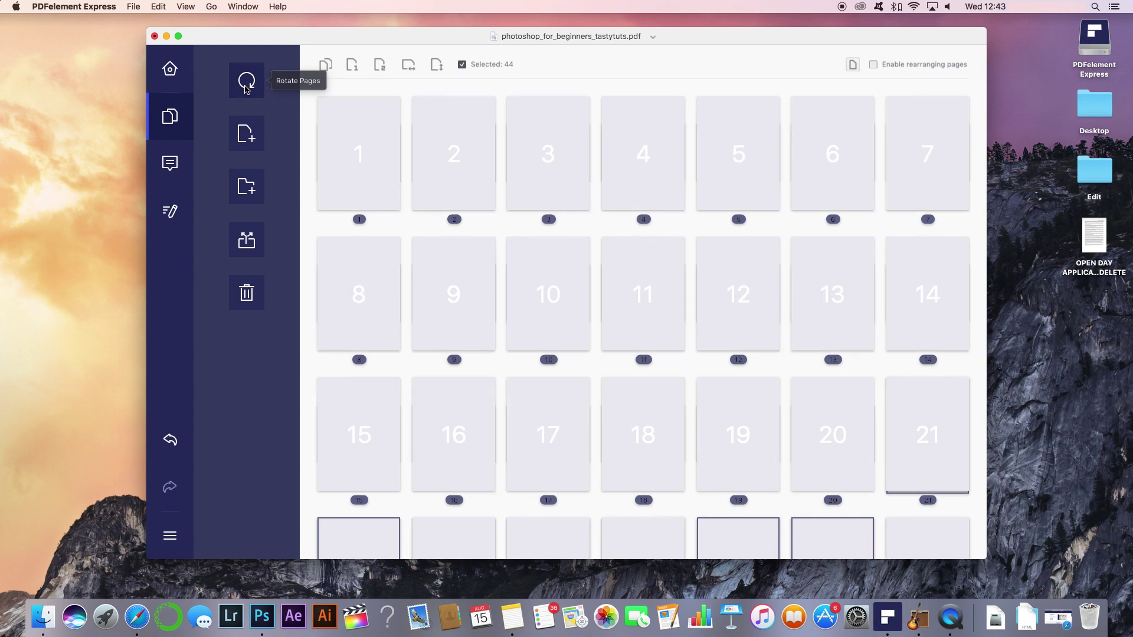
click(246, 88)
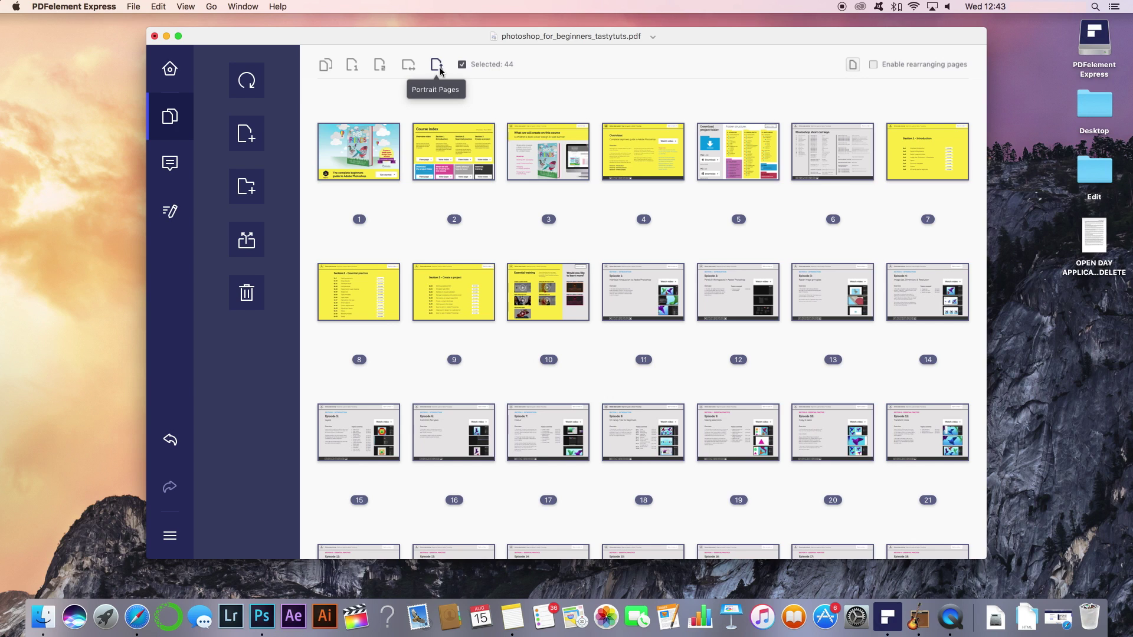
click(462, 65)
Insert a blank page before page 3 and rotate the new page to landscape
click(543, 152)
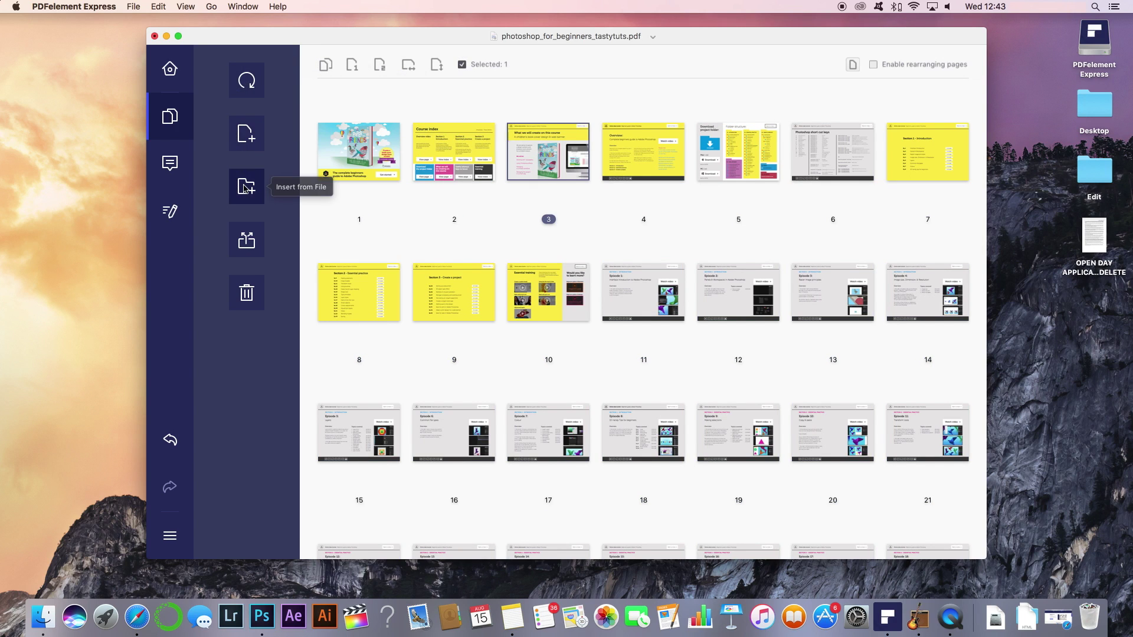
click(246, 135)
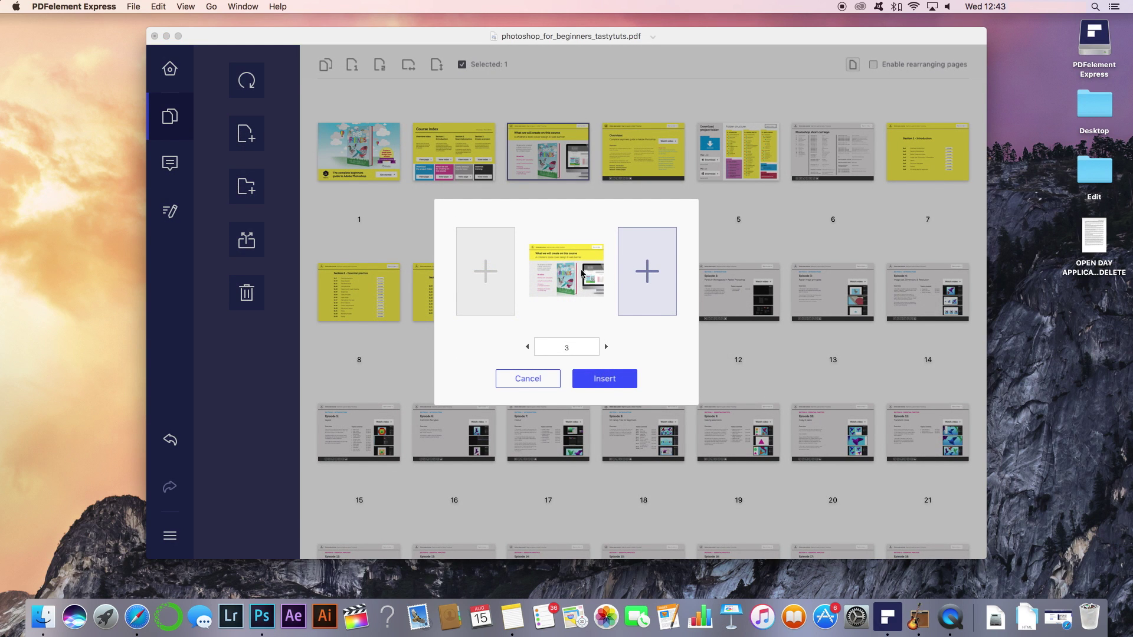
click(502, 270)
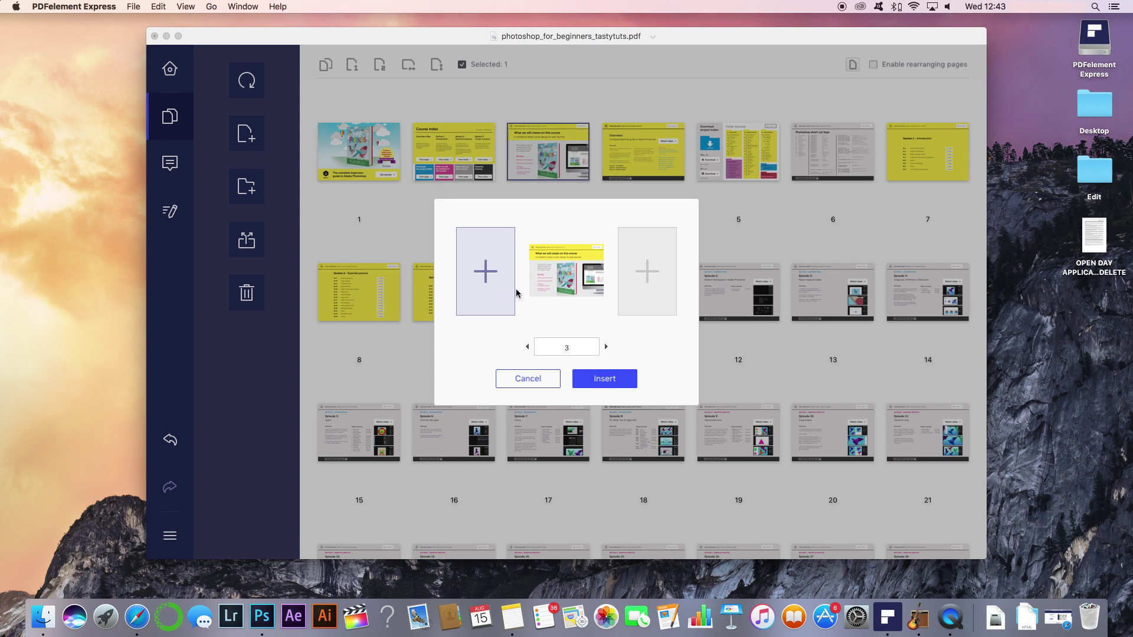
click(607, 348)
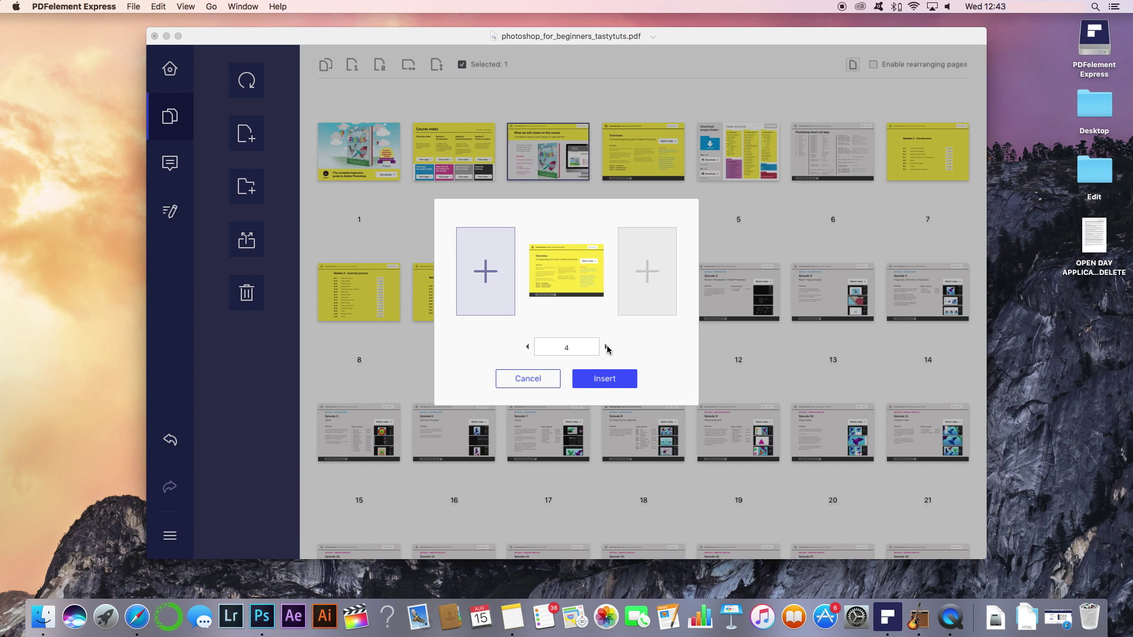
click(527, 347)
click(610, 381)
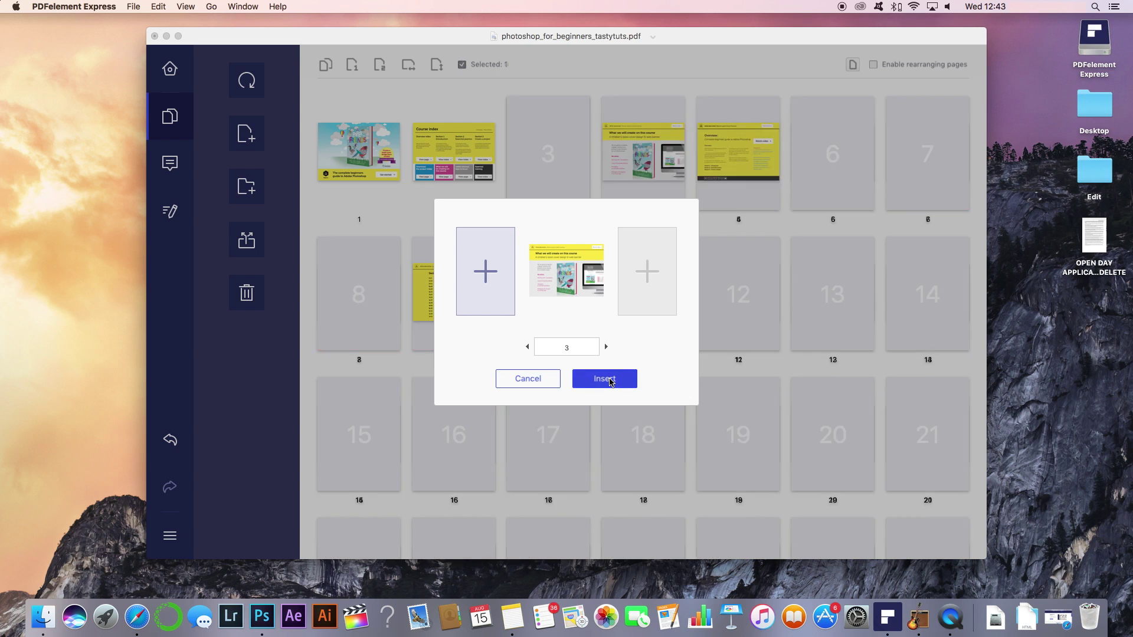
click(246, 80)
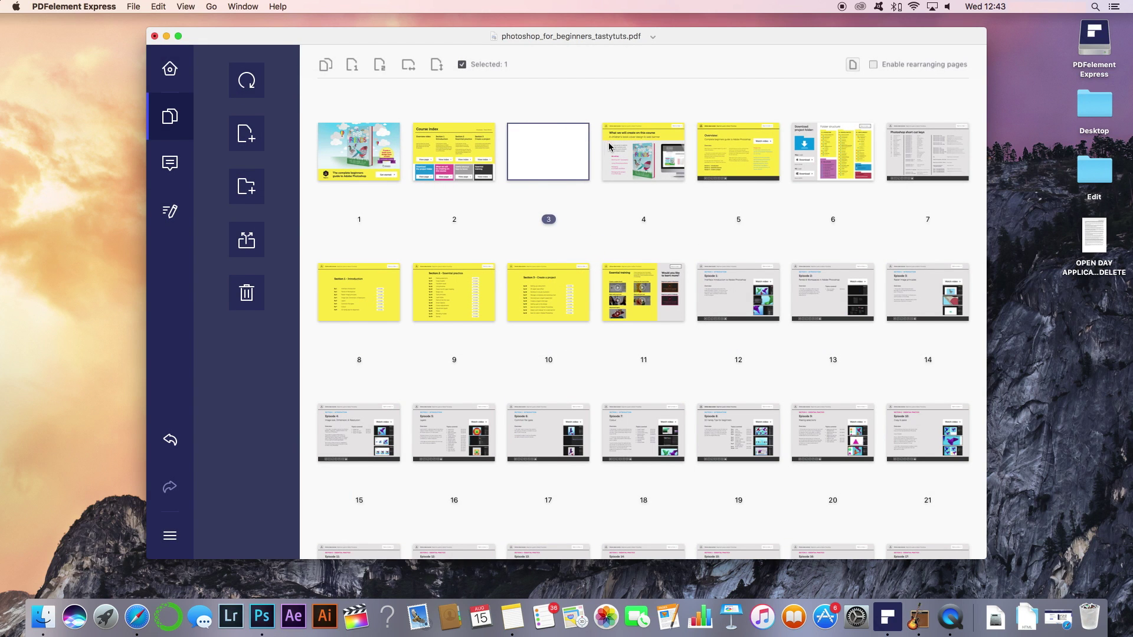
Add the shark logo image from the Desktop folder to the blank page 3, covering most of the page, and finish image editing
double_click(558, 156)
scroll(557, 156, up, 3)
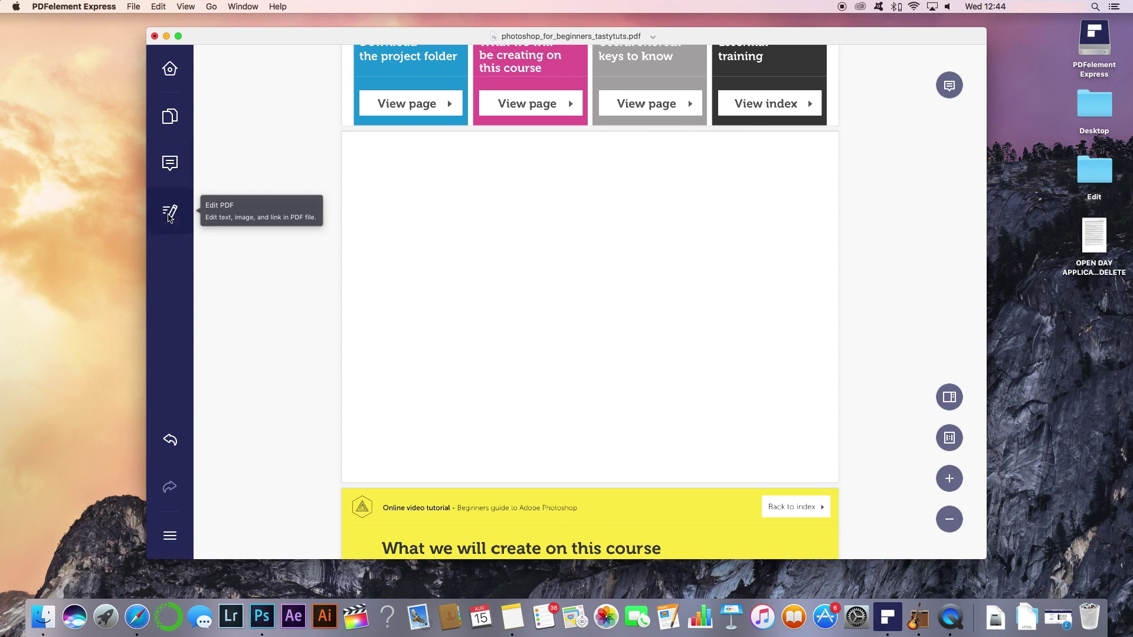
click(169, 211)
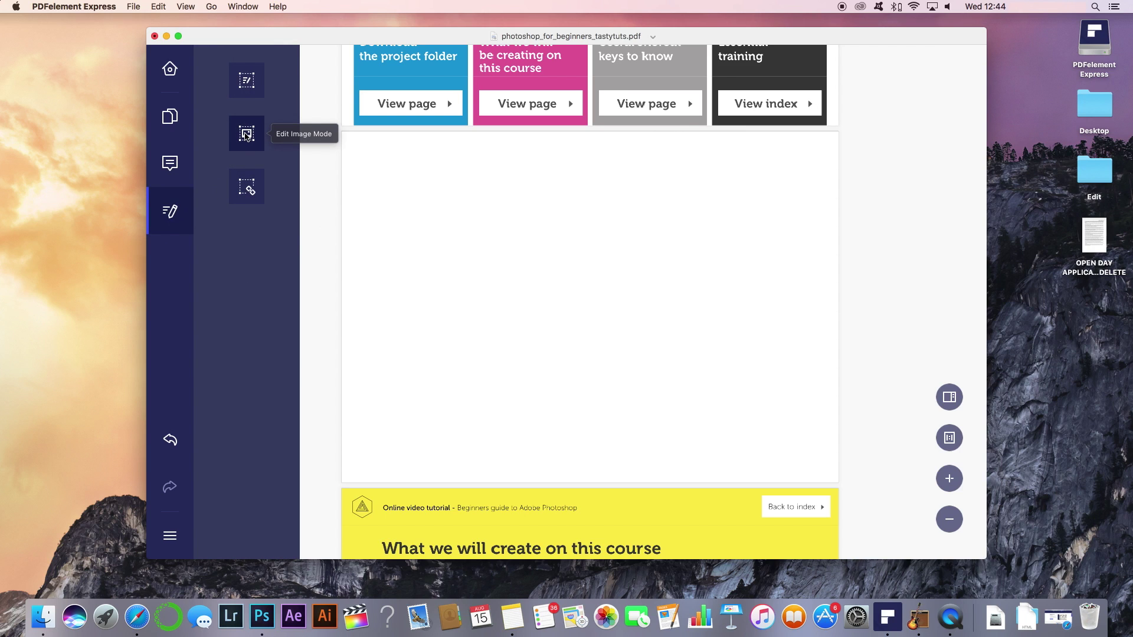
click(248, 134)
click(250, 135)
click(253, 157)
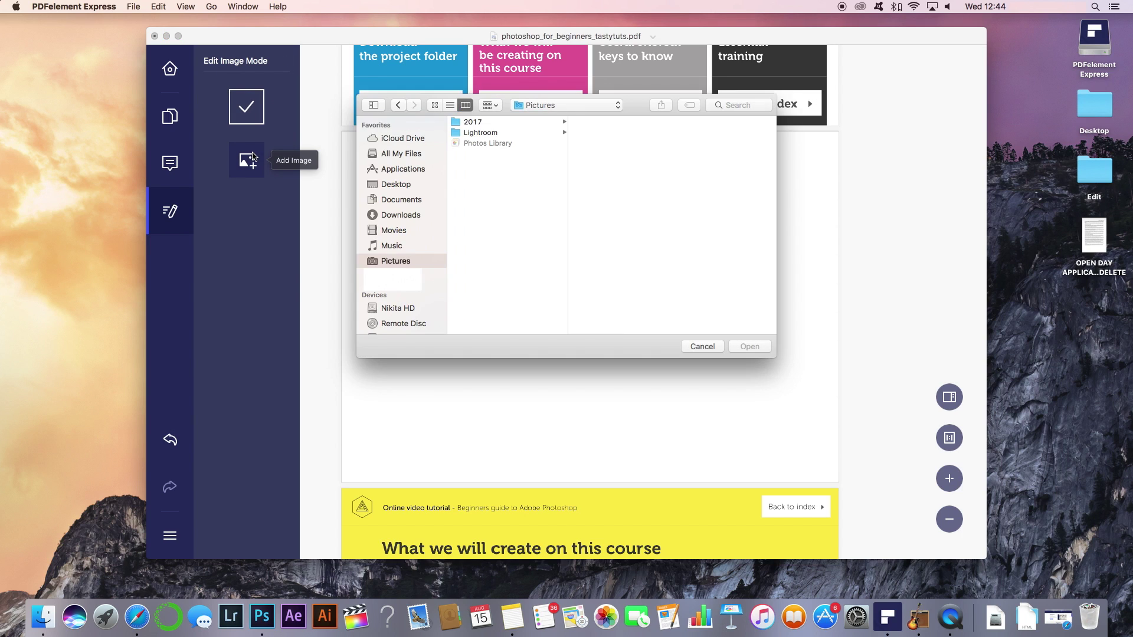
click(394, 199)
click(394, 185)
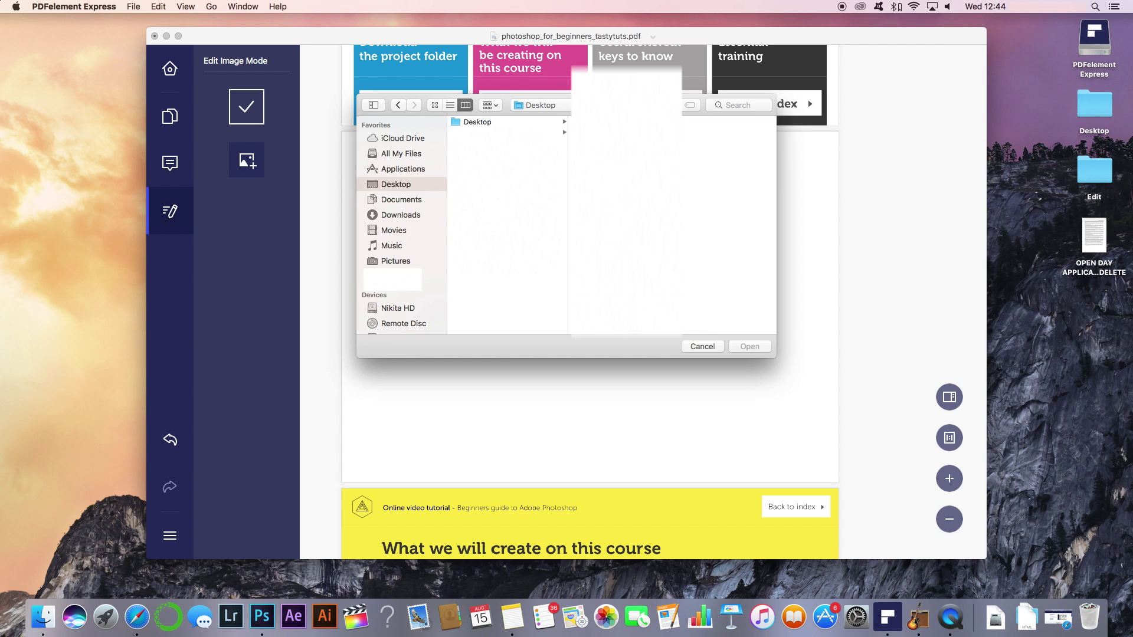
click(466, 122)
double_click(600, 121)
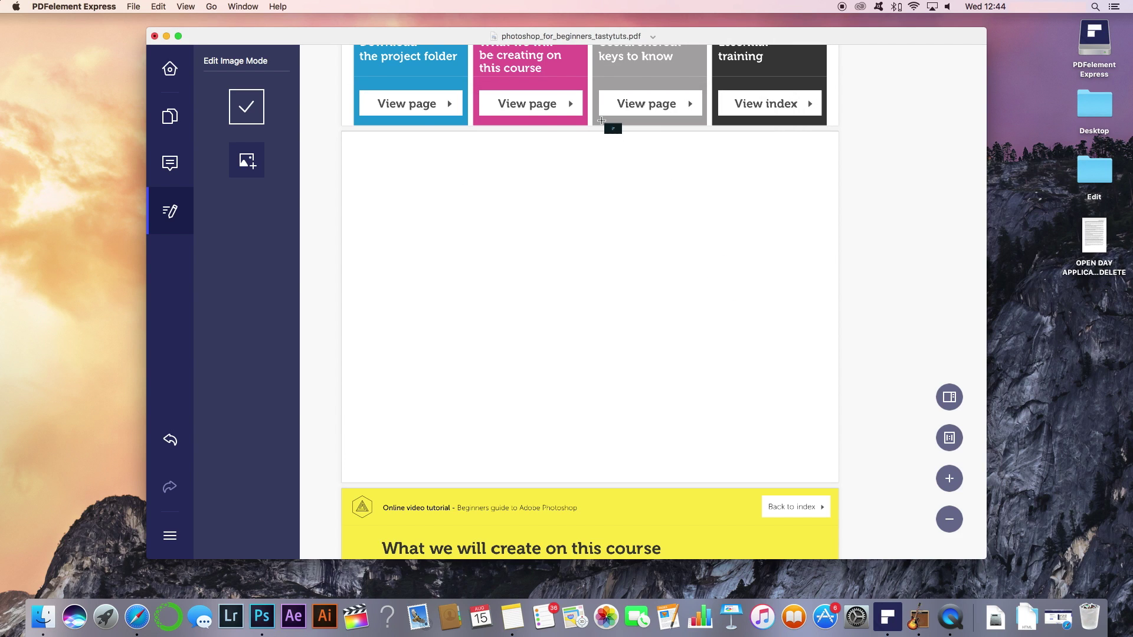
click(596, 303)
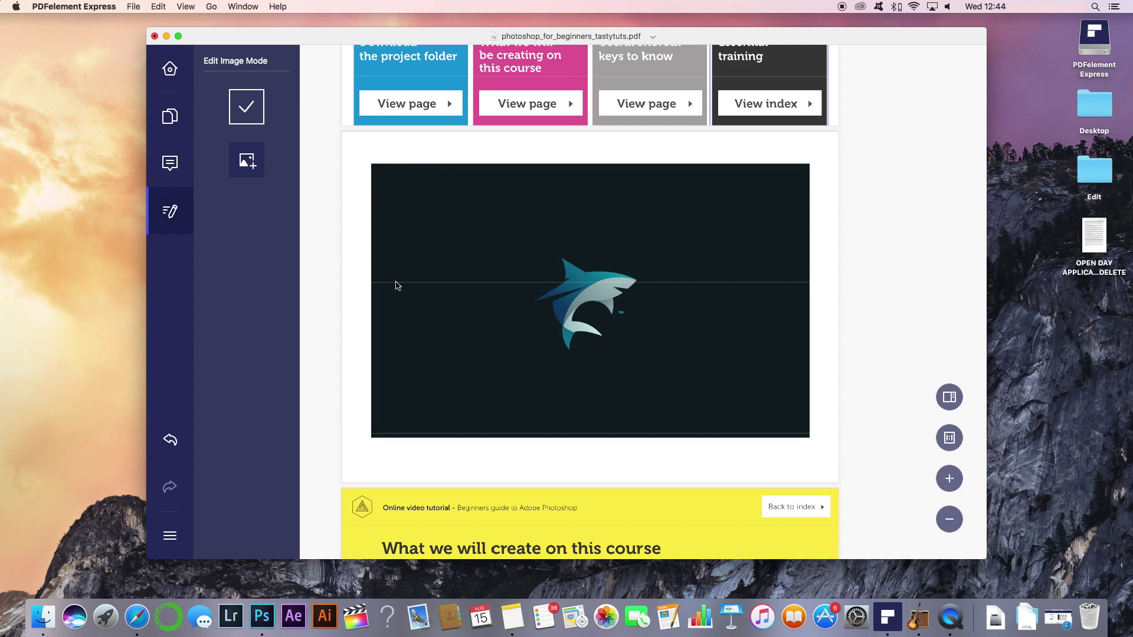
click(240, 107)
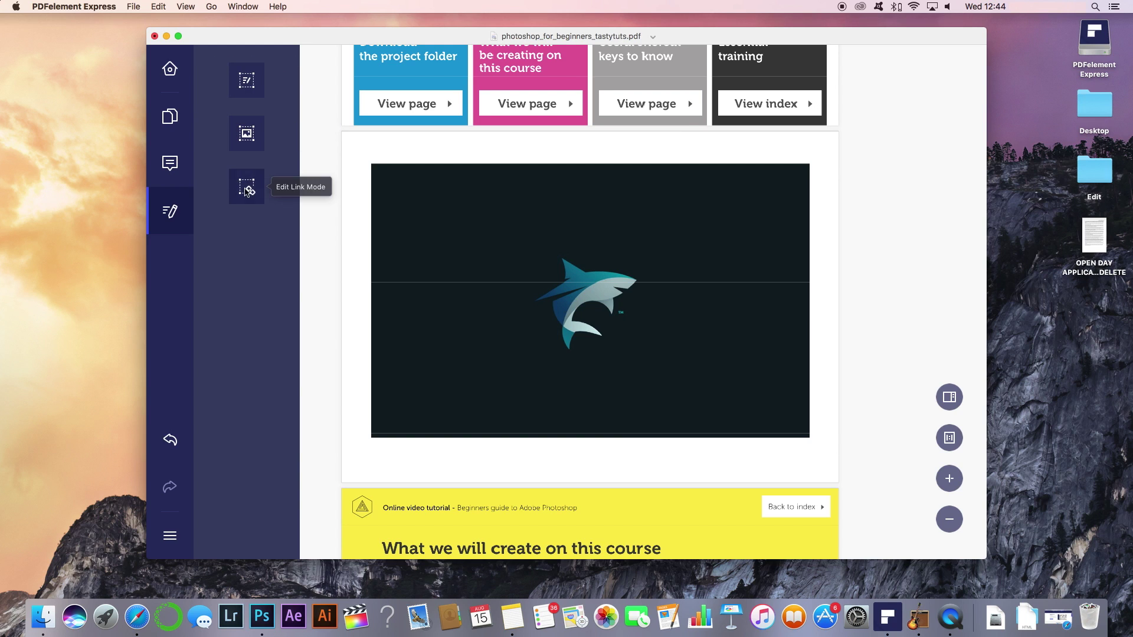
Change the heading "Episode 4:" on the "Image size, Dimension, & Resolution" page to "Episode 5:" and finish text editing
scroll(386, 135, down, 20)
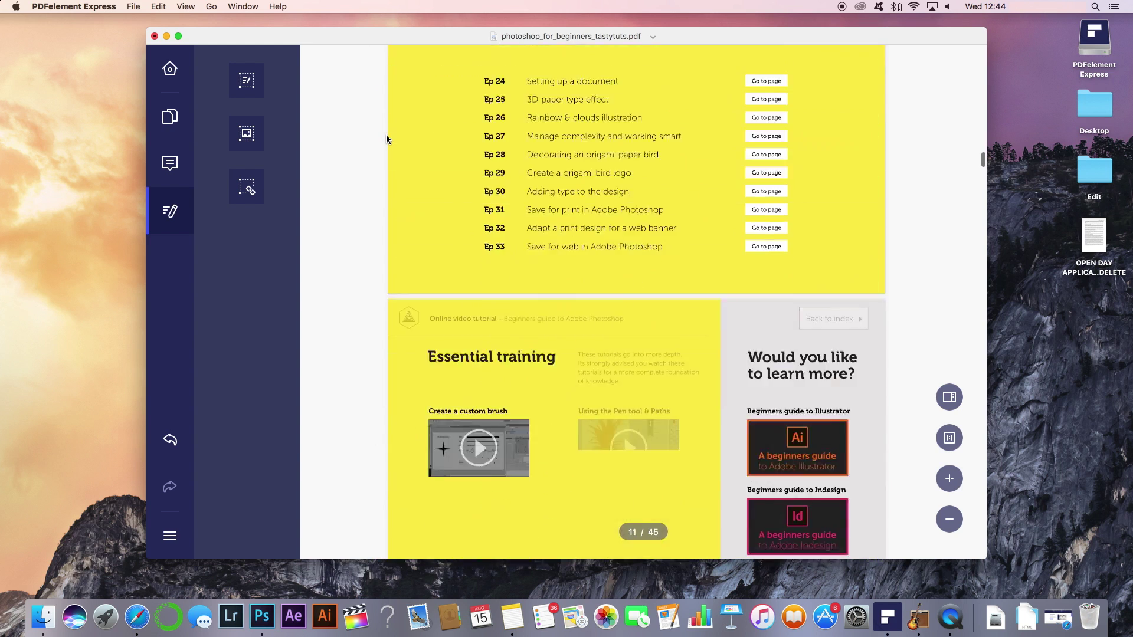
scroll(386, 139, down, 10)
scroll(386, 139, up, 6)
scroll(386, 139, down, 2)
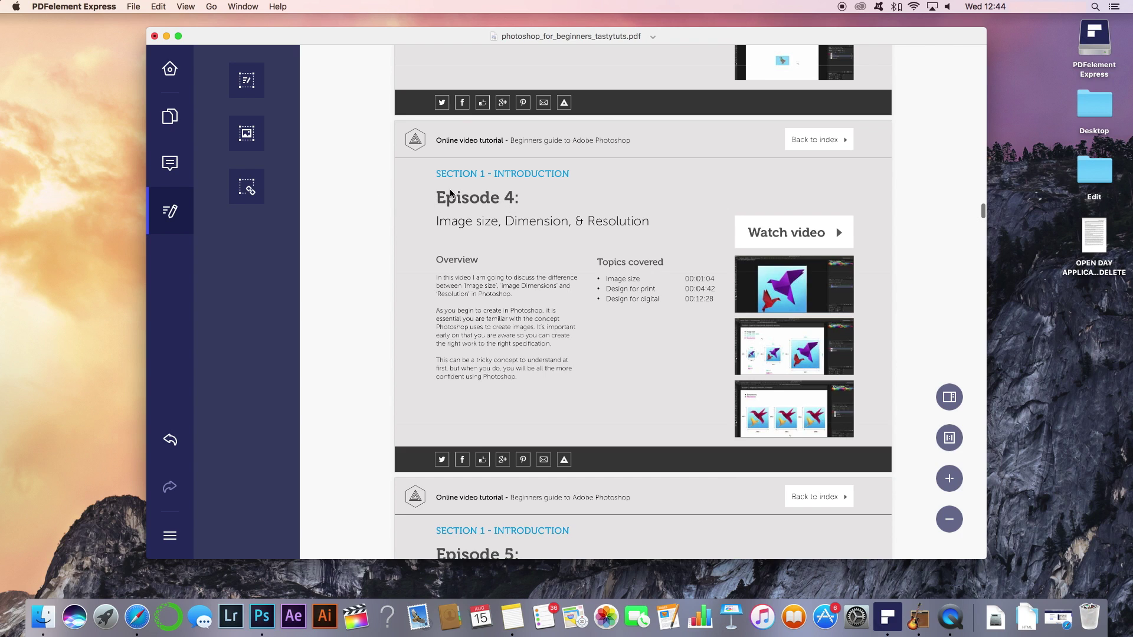
scroll(450, 194, up, 1)
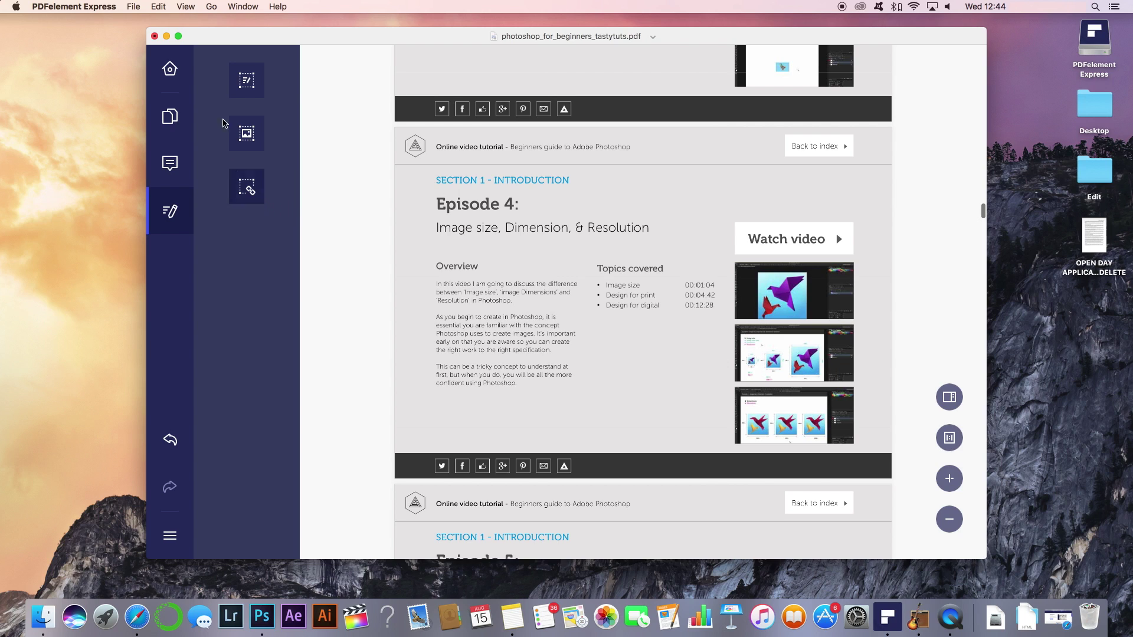
click(247, 81)
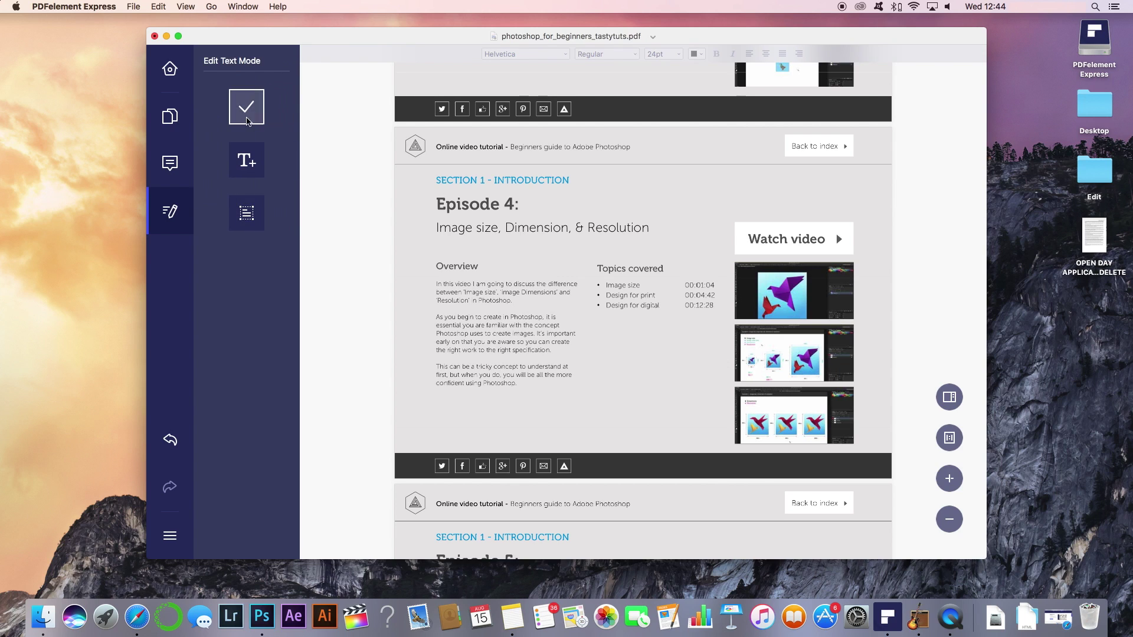
click(491, 207)
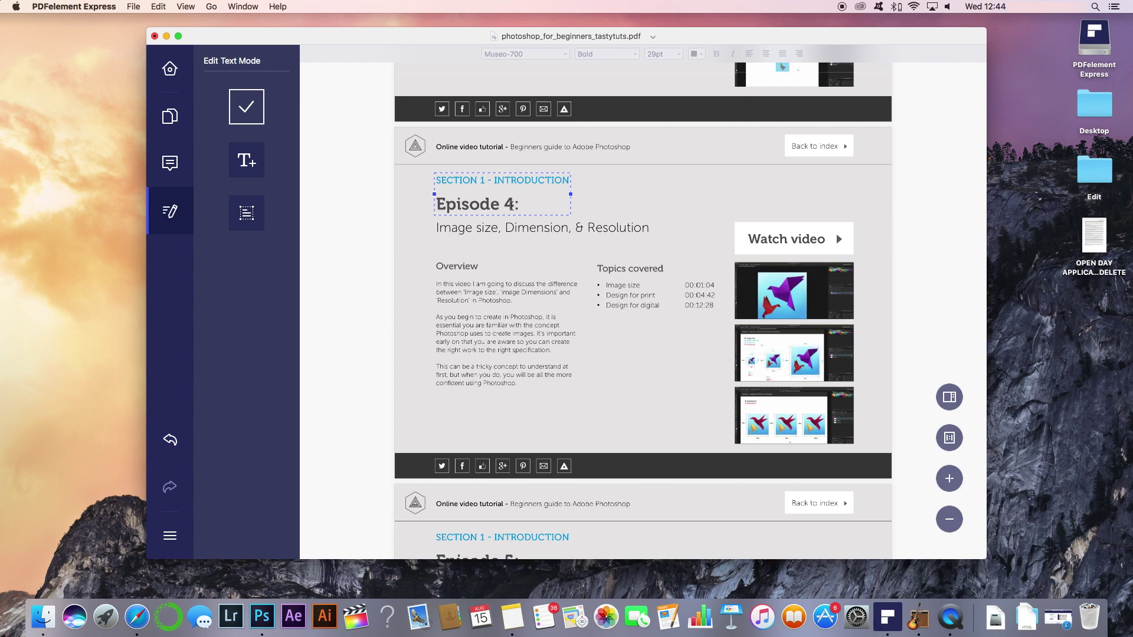
click(512, 207)
key(BackSpace)
key(BackSpace)
key(BackSpace)
key(BackSpace)
key(BackSpace)
key(BackSpace)
key(BackSpace)
key(BackSpace)
key(BackSpace)
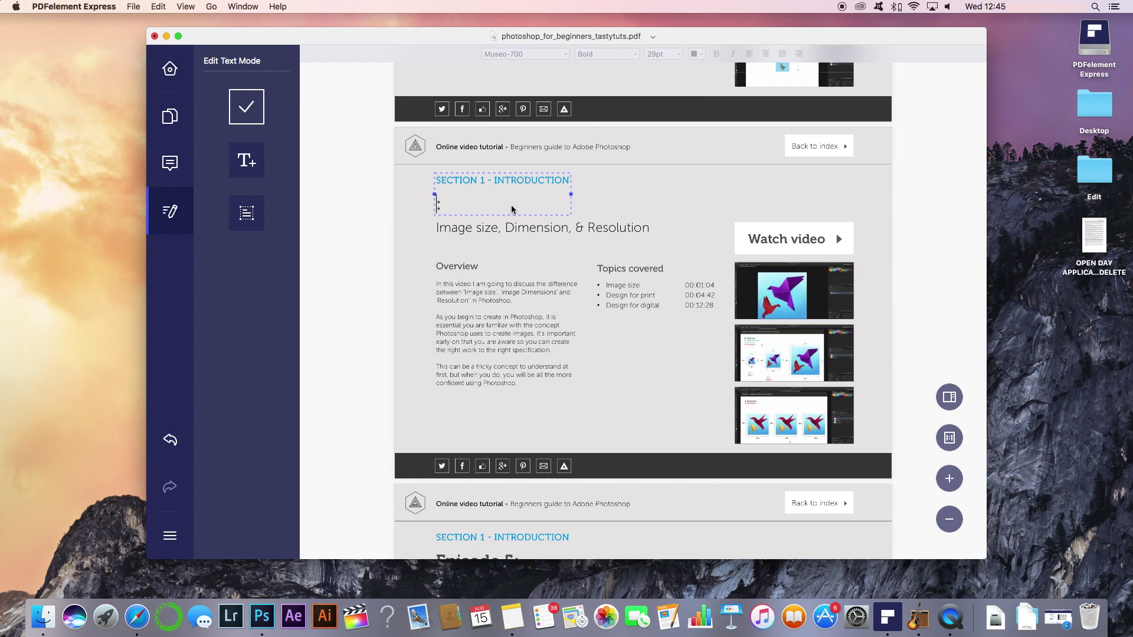
text(Ep)
click(452, 208)
text(isode 5)
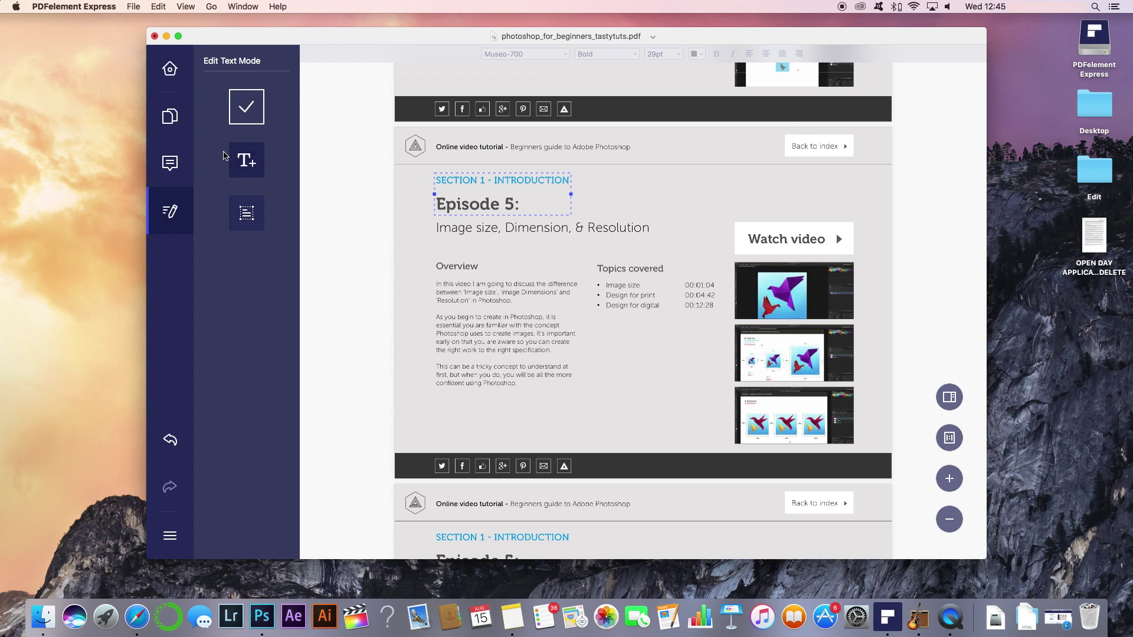
click(260, 125)
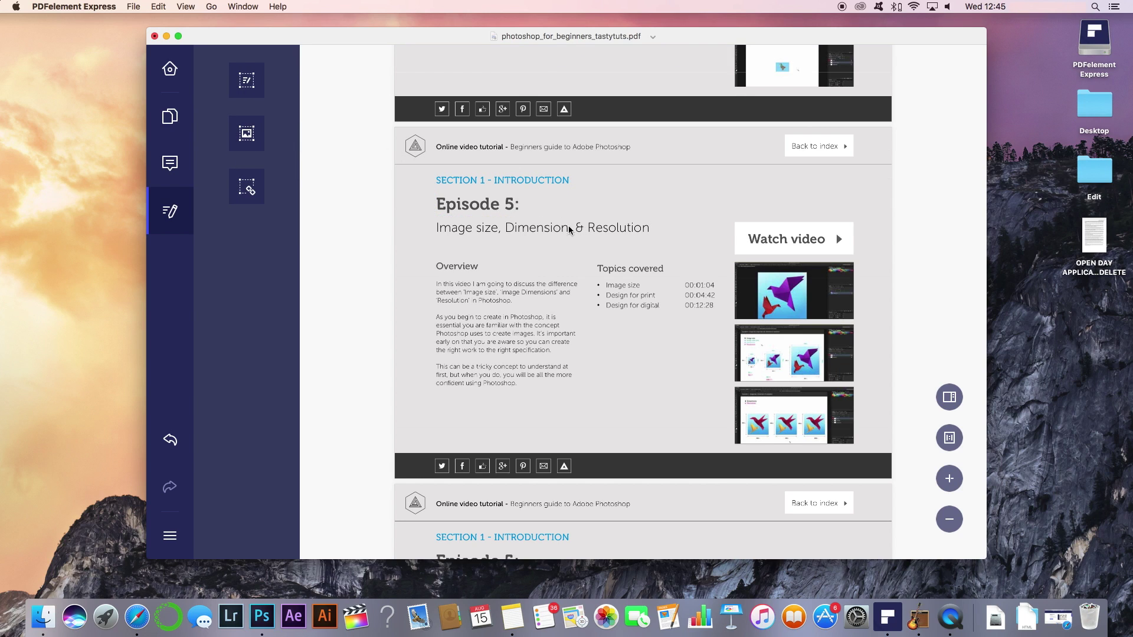
Remove the word "Dimension" from the subtitle under the edited heading so it reads "Image size, & Resolution"
click(246, 82)
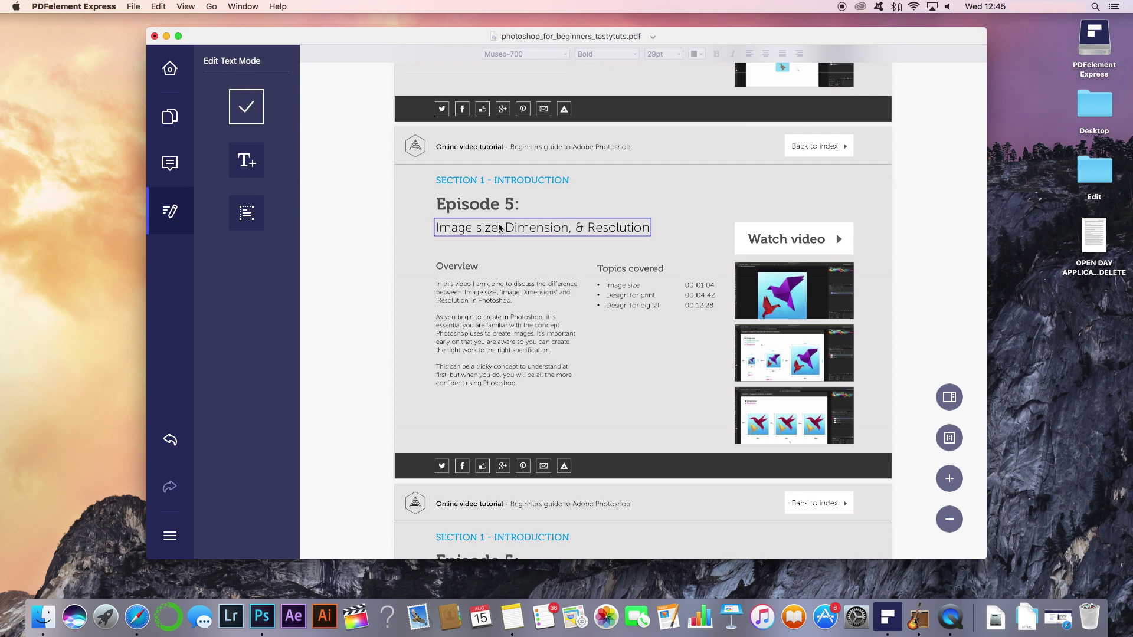
click(515, 230)
click(514, 230)
drag(564, 230, 519, 229)
key(BackSpace)
key(BackSpace)
key(BackSpace)
key(BackSpace)
key(Delete)
key(Delete)
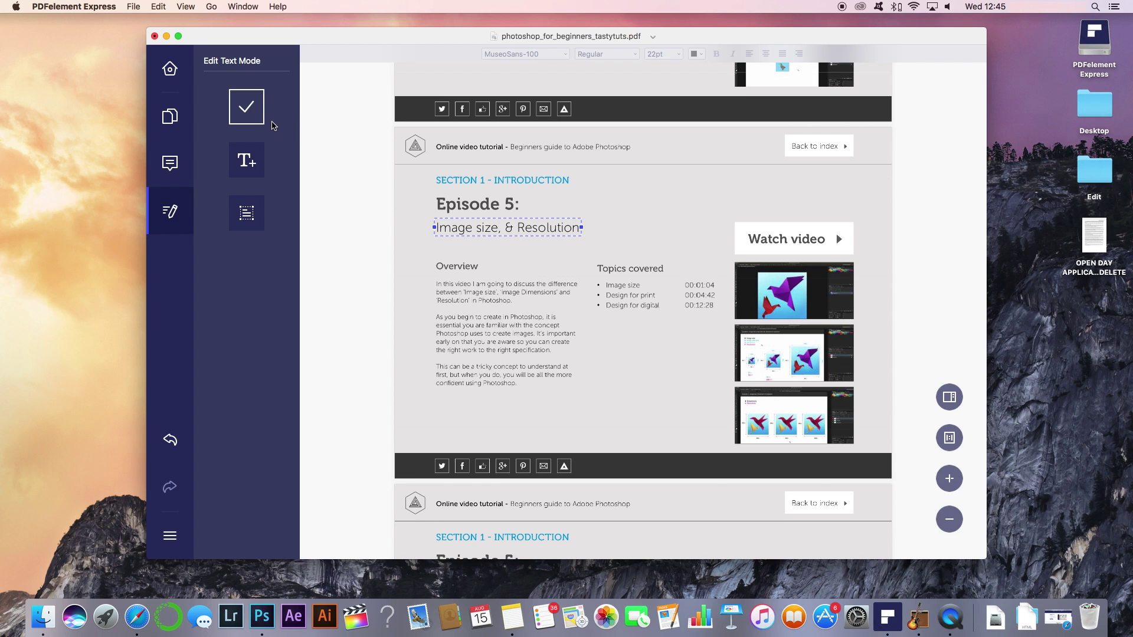
click(249, 109)
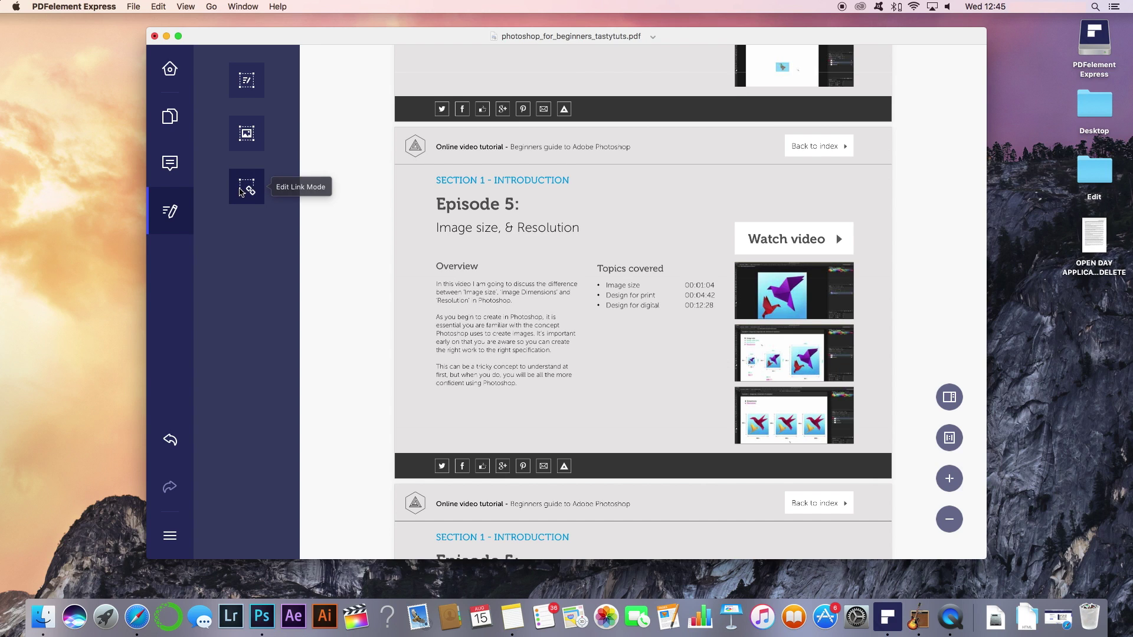
Show the link outlines on the Episode 5 page in link editing mode, then leave that mode
click(241, 191)
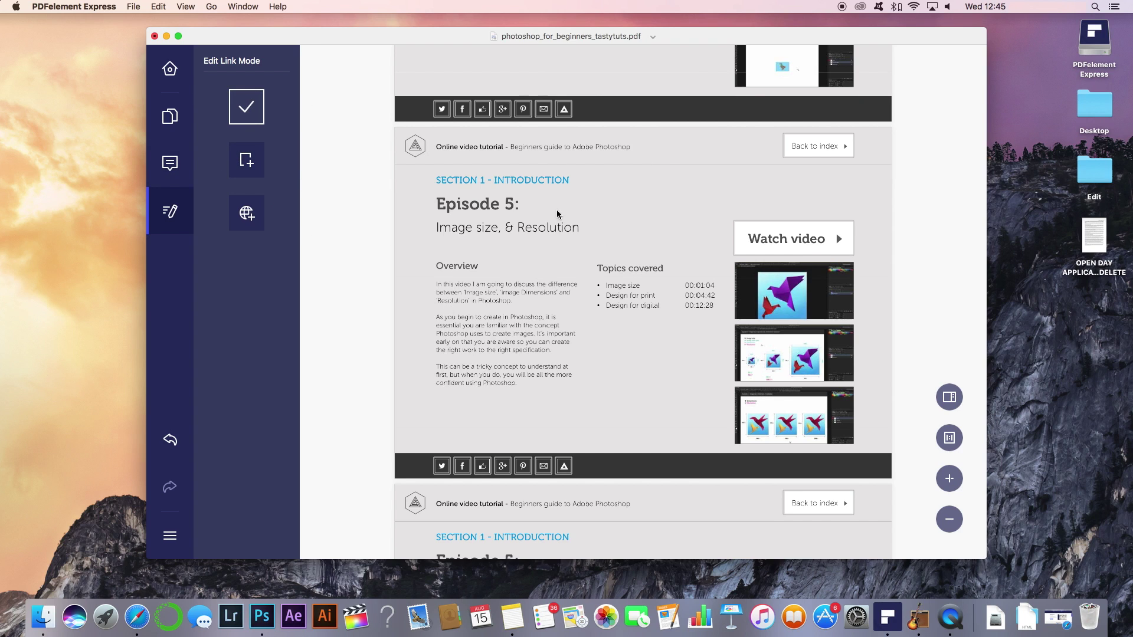
click(242, 112)
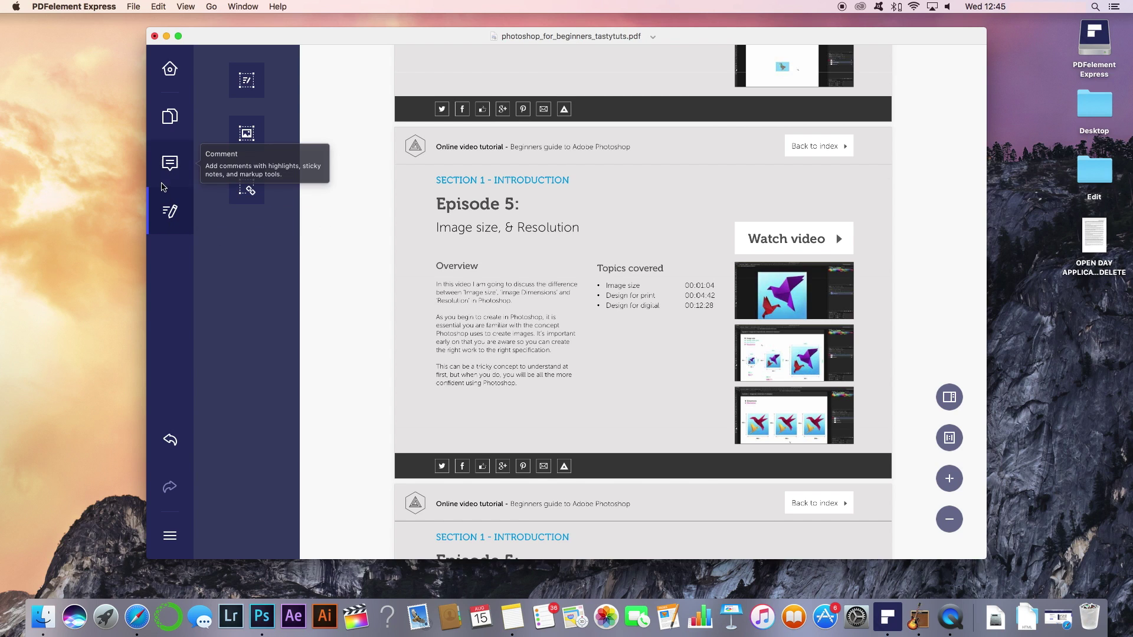
Configure the Text Box comment tool with a blue border, 24 pt font size and bold style
click(167, 158)
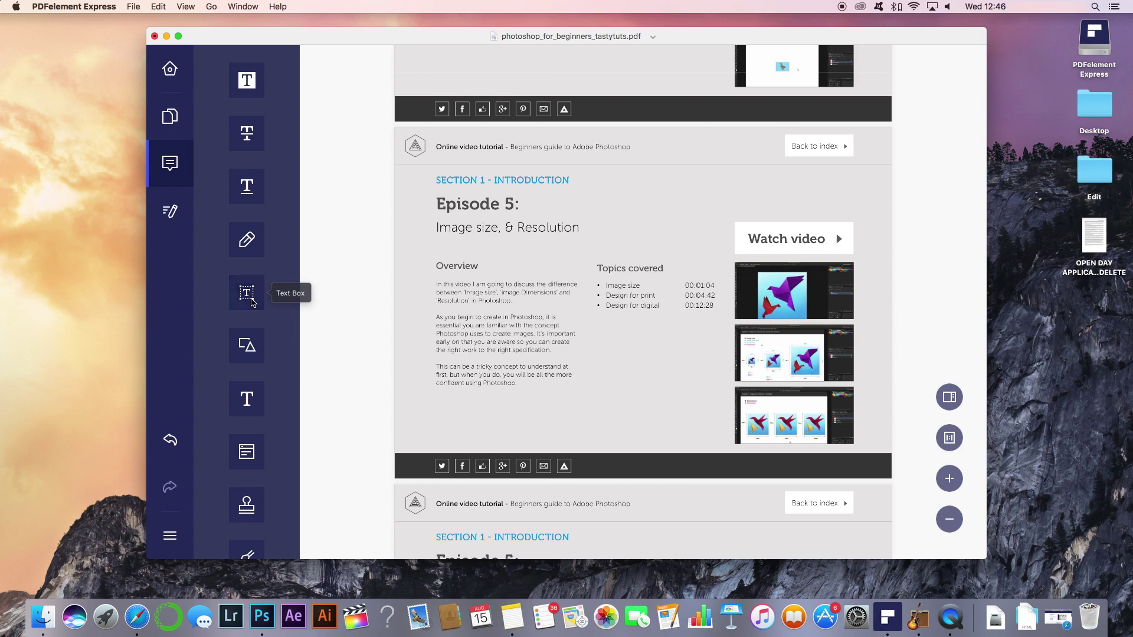
click(246, 292)
click(257, 374)
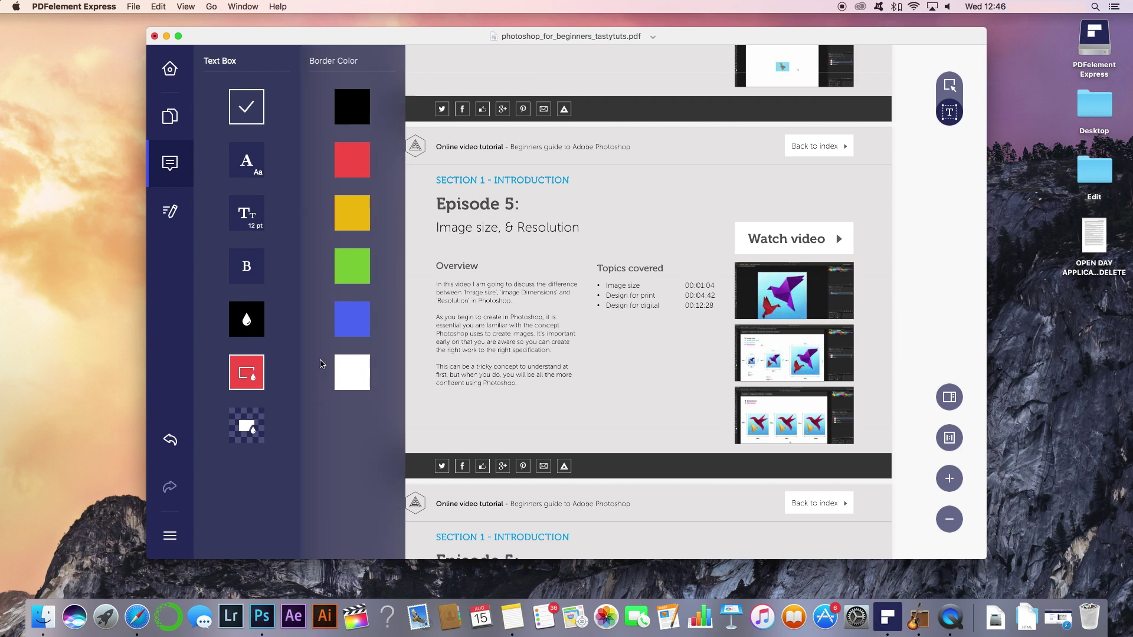
click(349, 332)
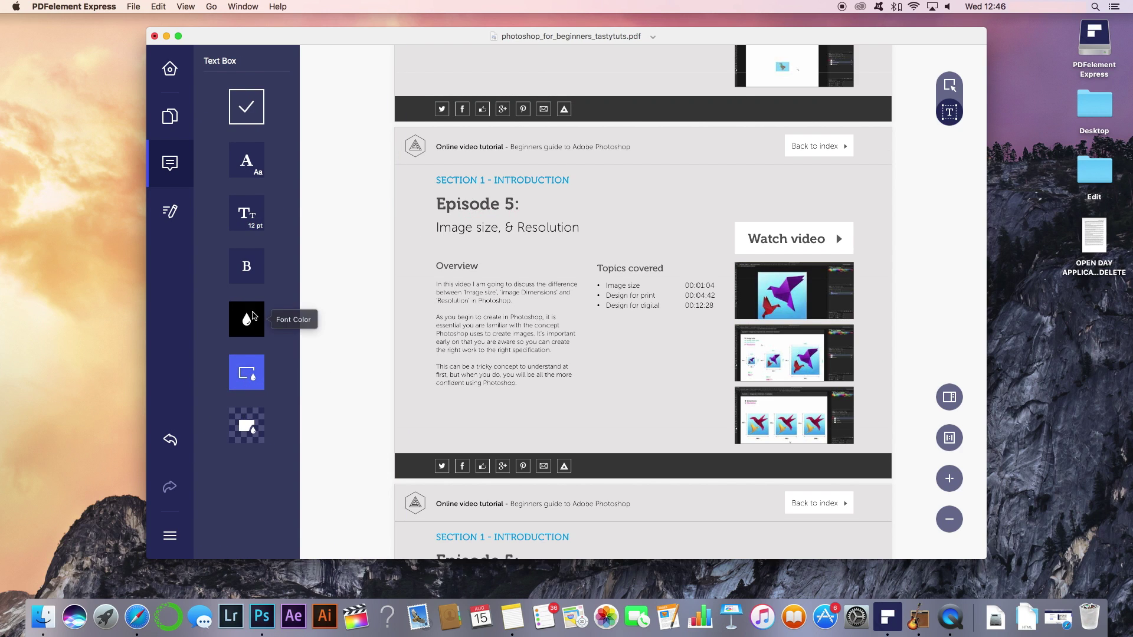
click(253, 215)
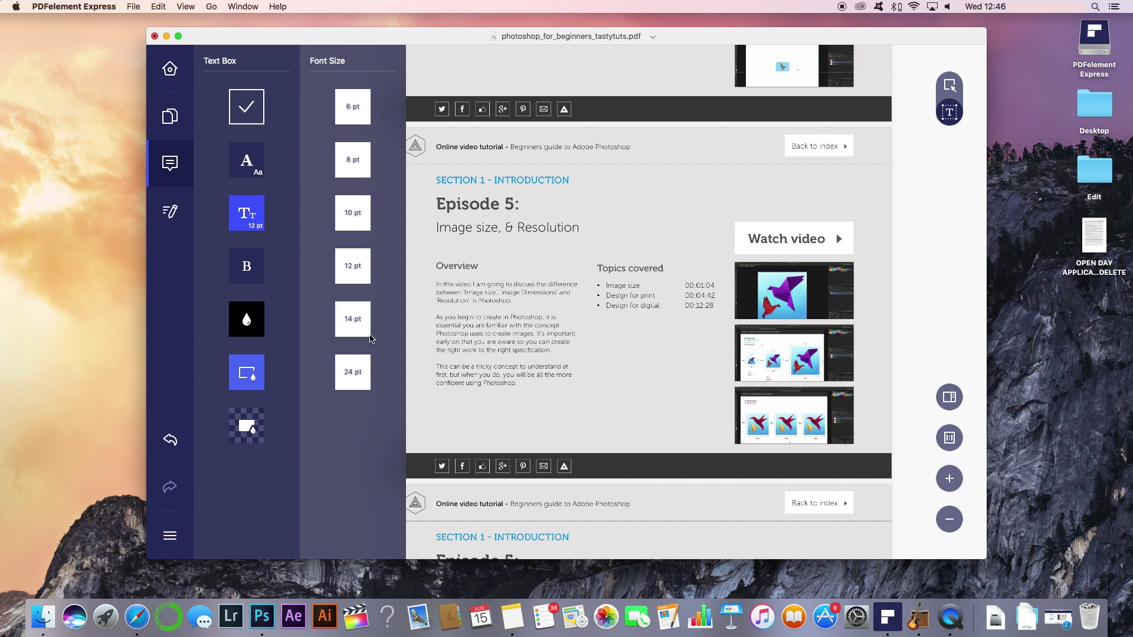
click(352, 363)
click(262, 264)
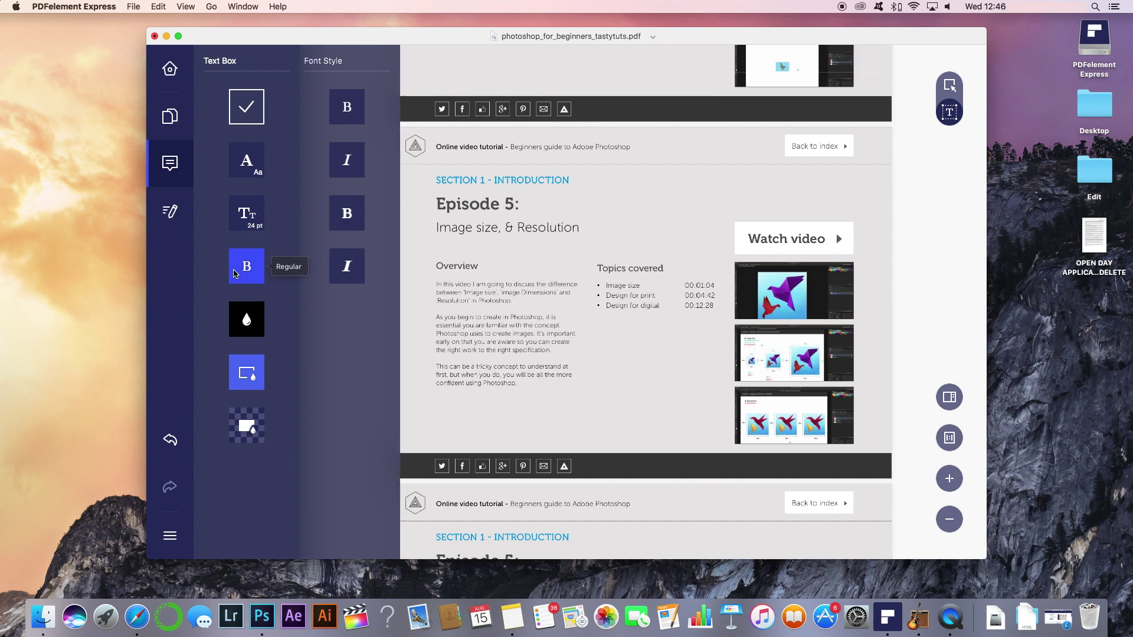
click(353, 212)
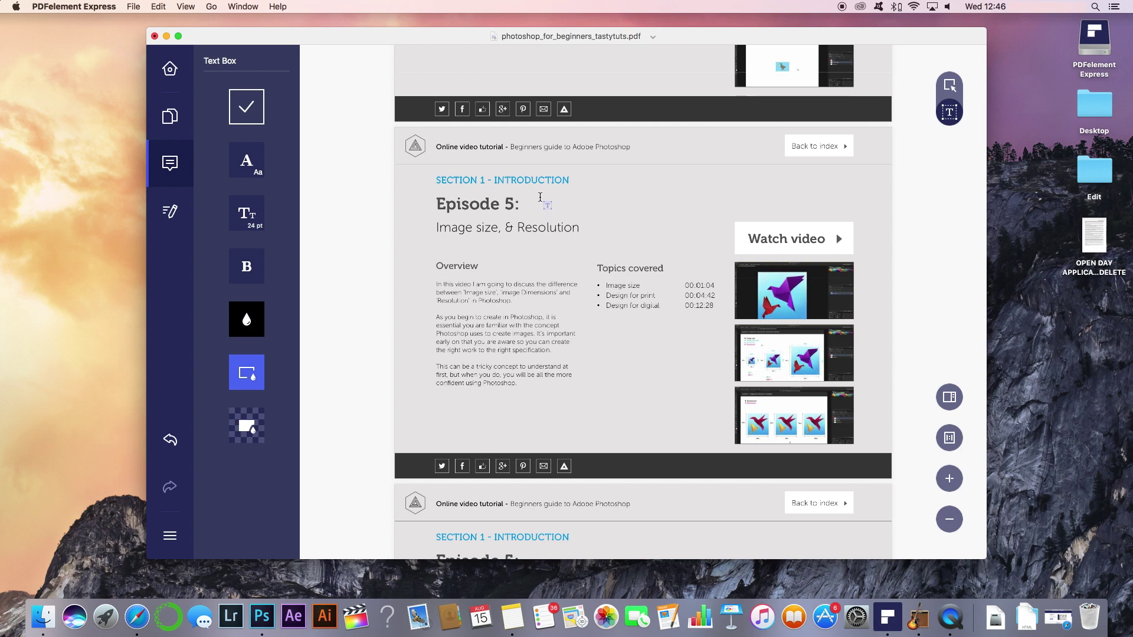
Add a text box beside the "Episode 5:" heading containing "Nice title" and finish text box editing
drag(536, 194, 674, 213)
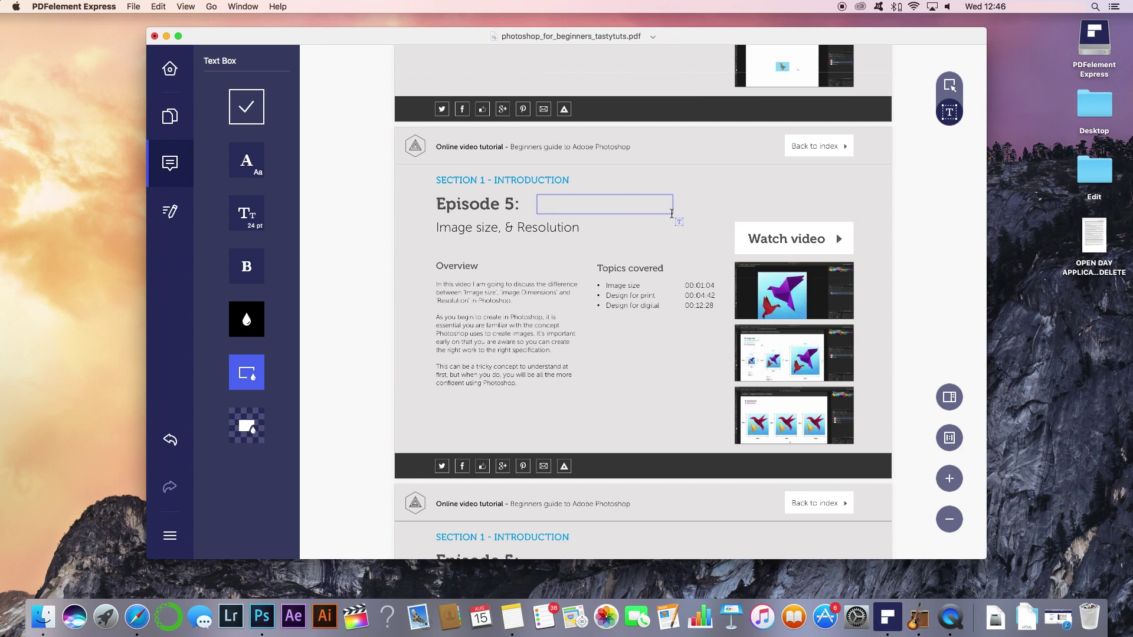
text(Nice title)
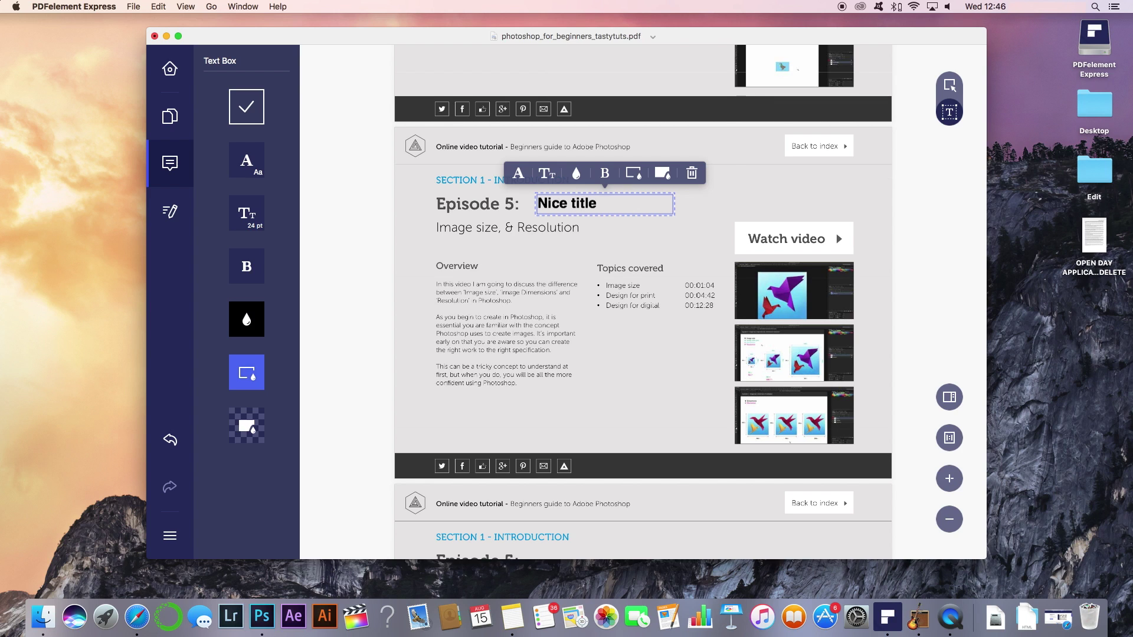
click(247, 106)
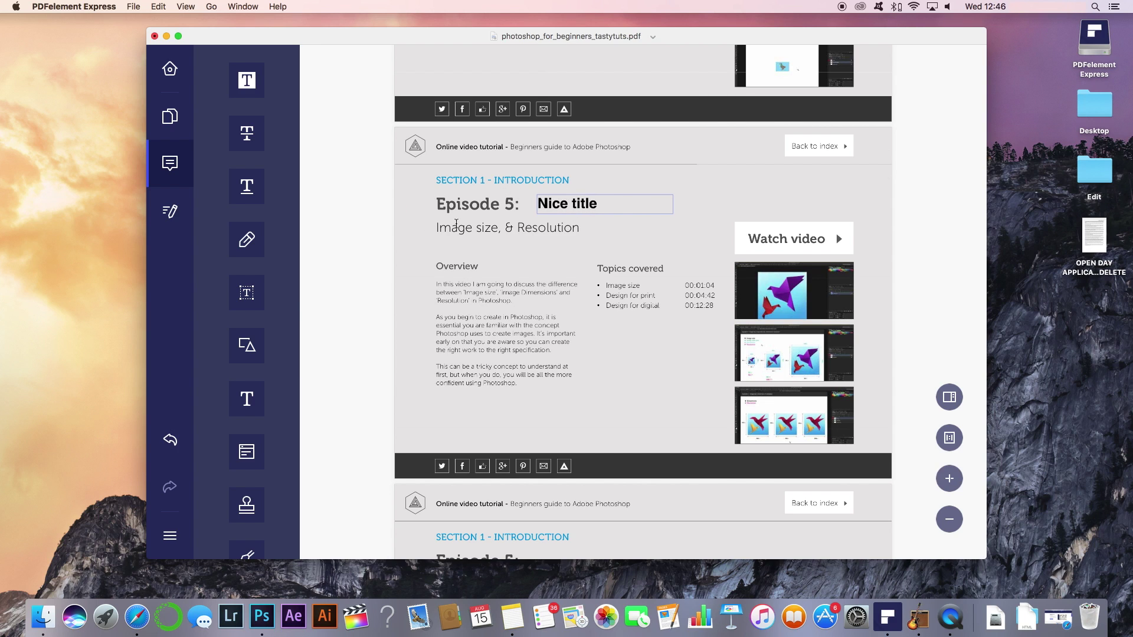
click(246, 294)
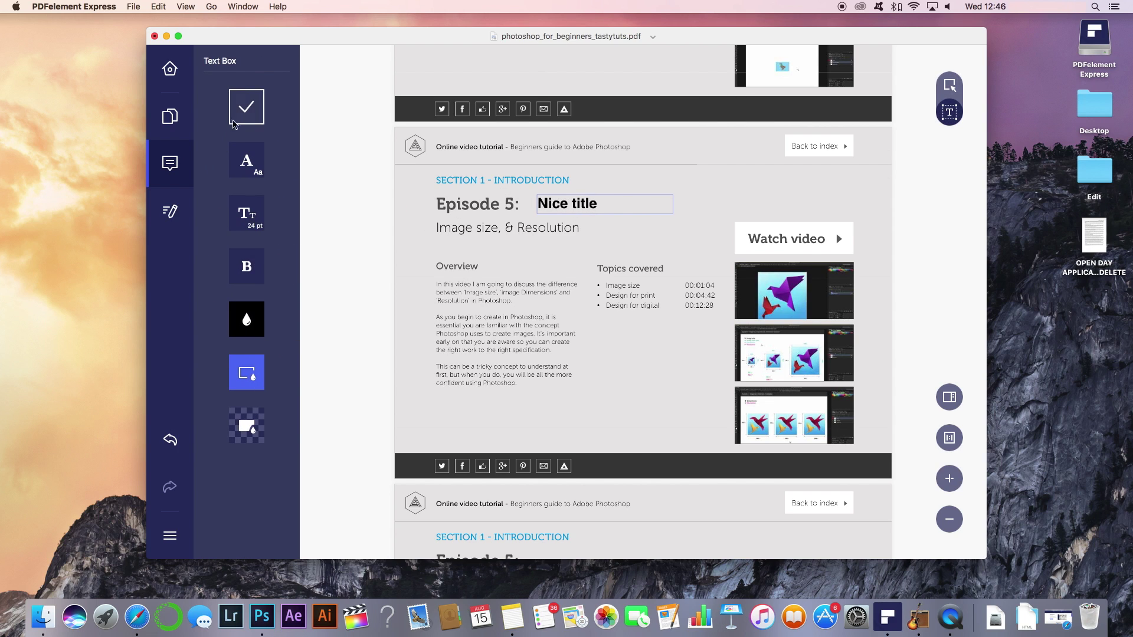
click(233, 122)
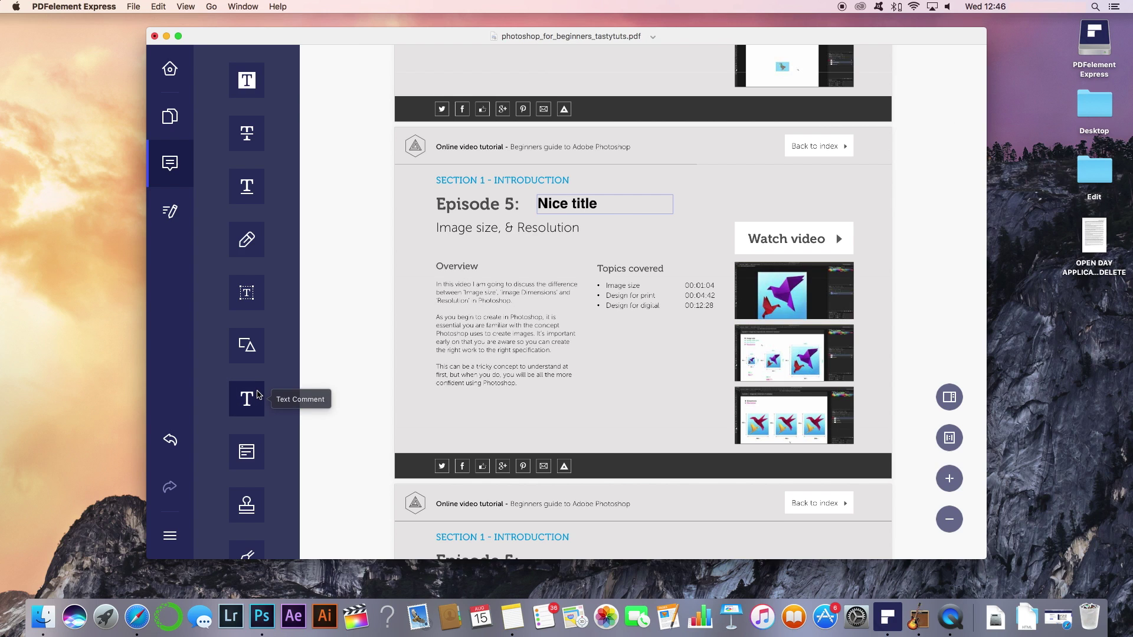
Configure the Text Comment tool with black font color, bold style and 24 pt size, and browse the available fonts
click(258, 395)
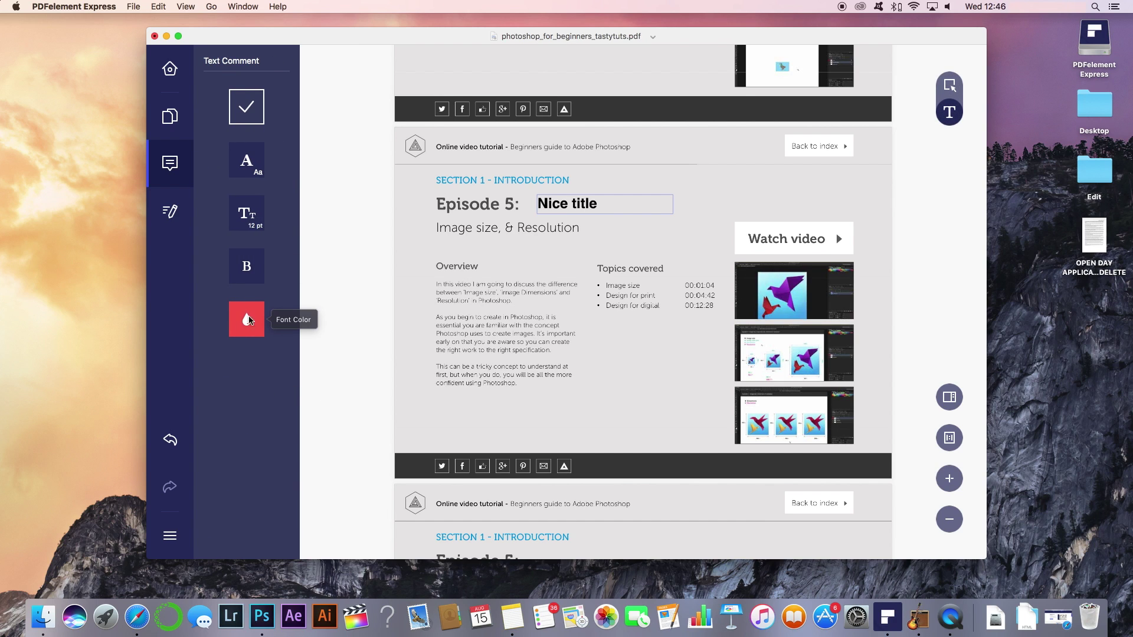
click(246, 316)
click(357, 103)
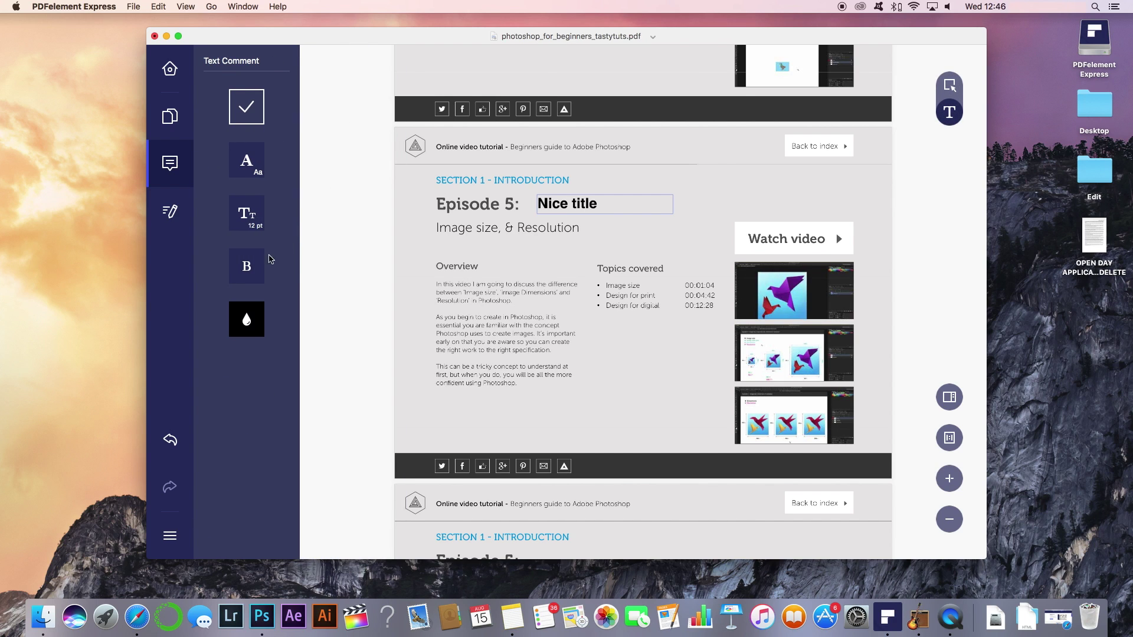
click(246, 269)
click(349, 216)
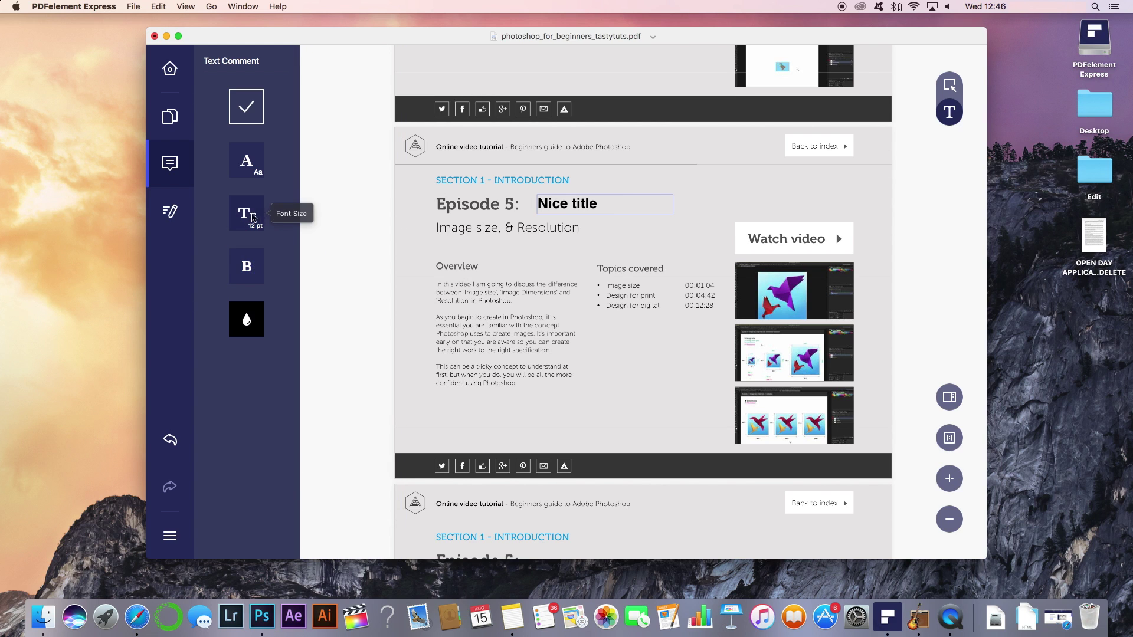
click(247, 213)
click(349, 372)
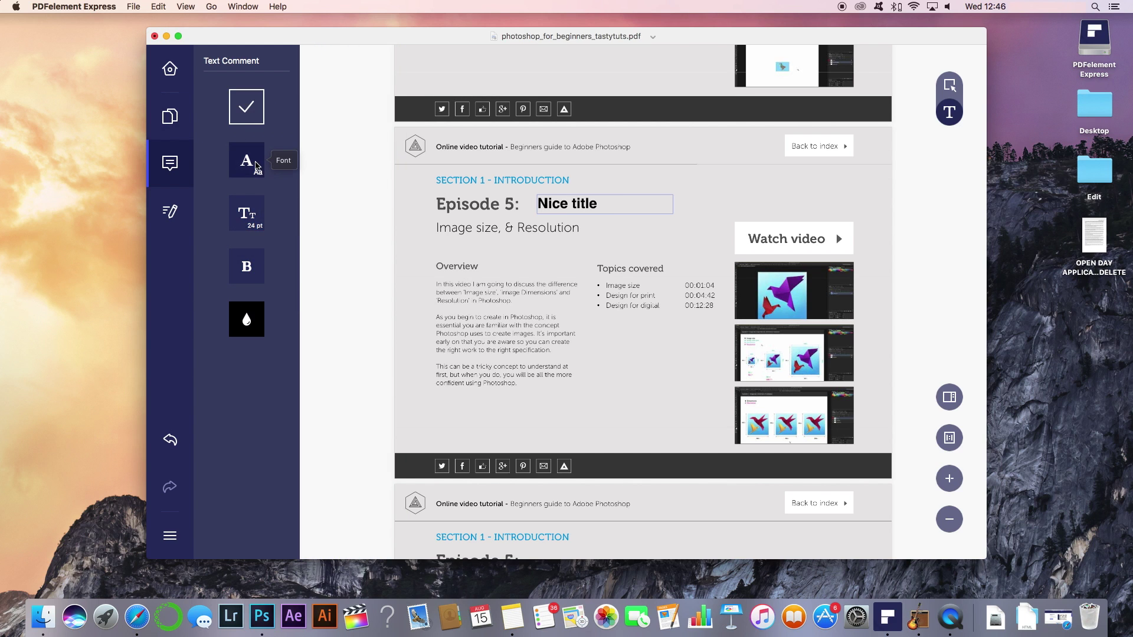
click(256, 166)
scroll(364, 361, up, 5)
scroll(364, 361, down, 2)
click(247, 106)
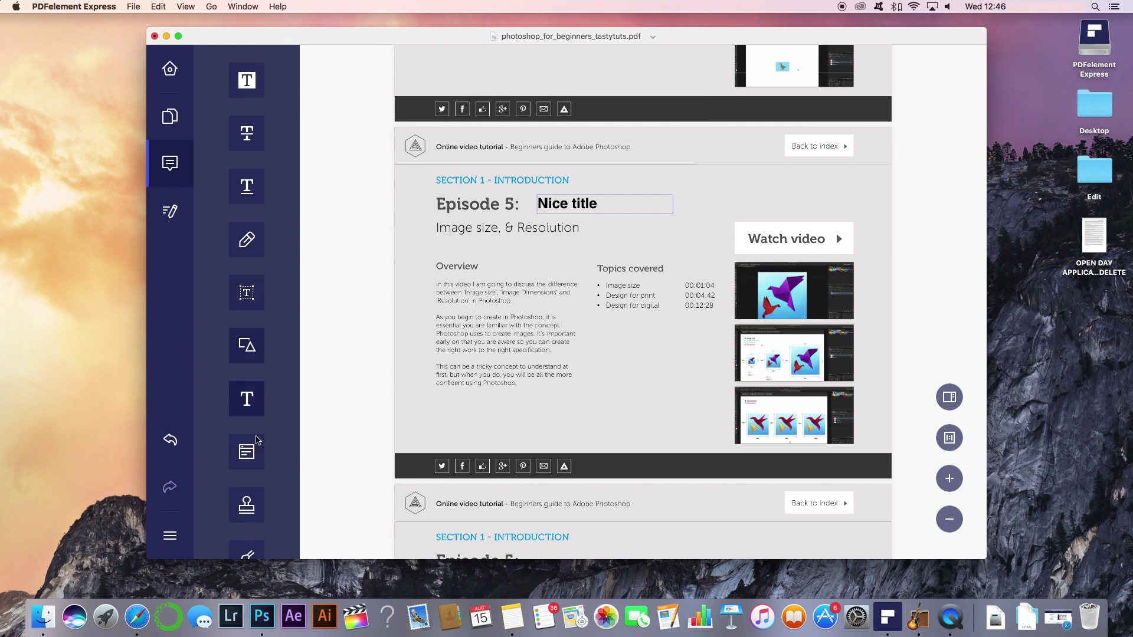
Add the text comment "Like and Subscribe" below the "Topics covered" list on the Episode 5 page
click(247, 408)
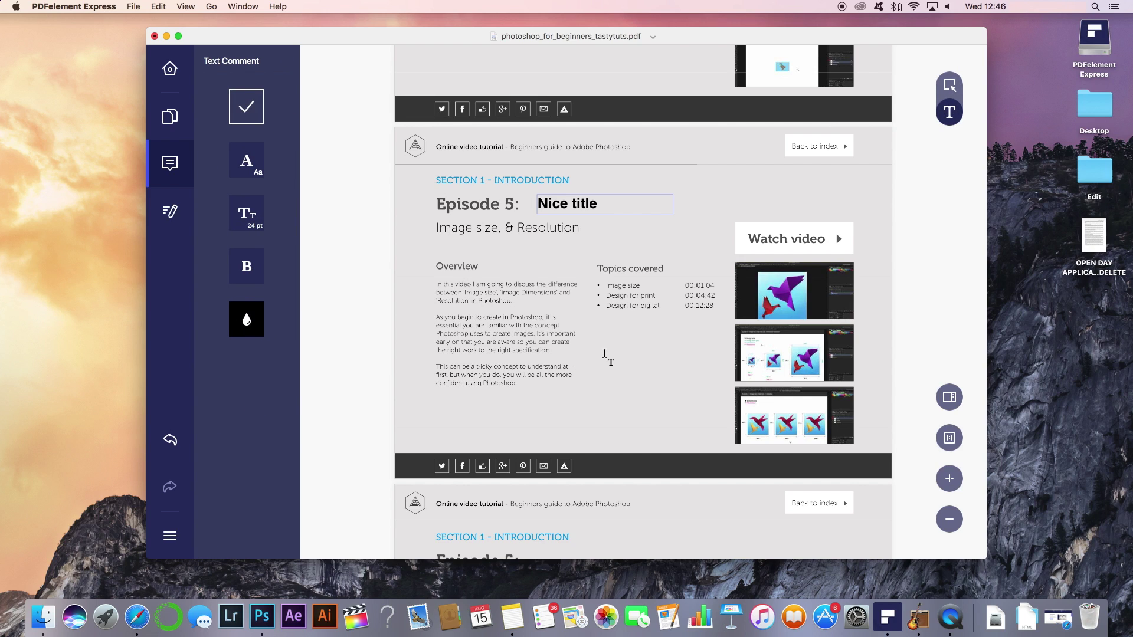
text(Like and Su)
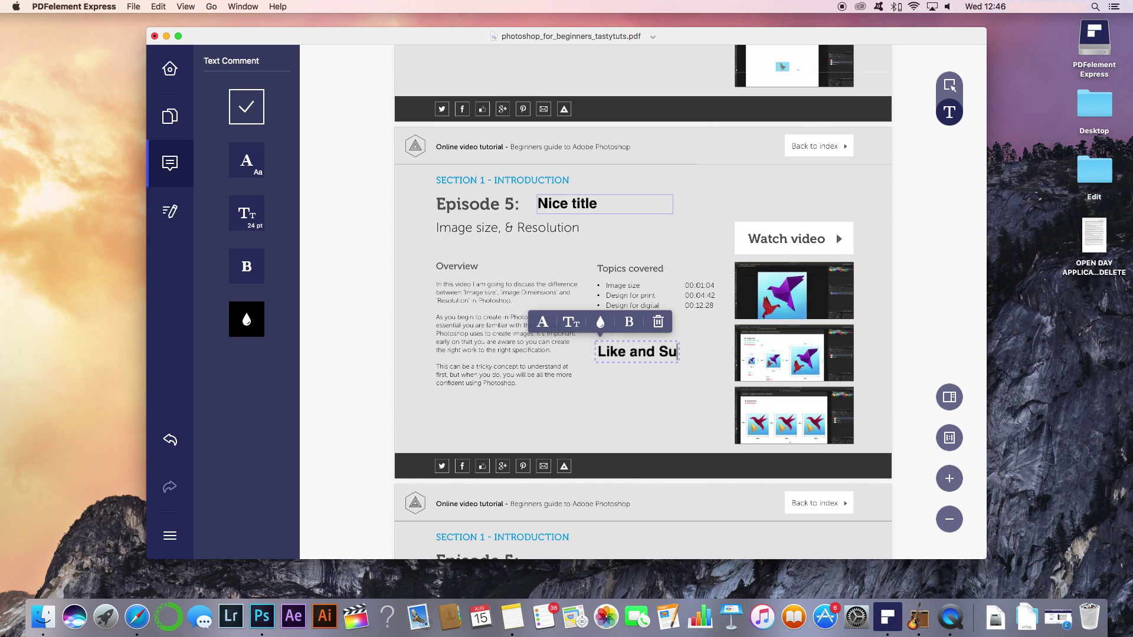
text(bscribe)
click(246, 107)
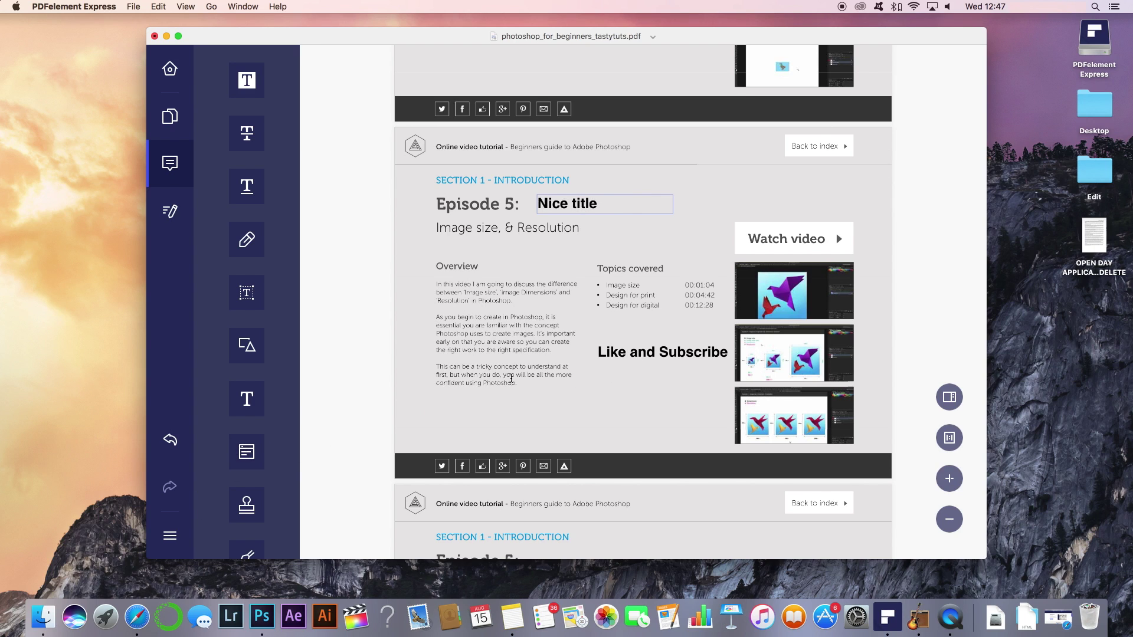
Place a purple sticky note beside the "Episode 6:" heading on the "Common file types" page
scroll(646, 226, down, 2)
scroll(647, 226, up, 3)
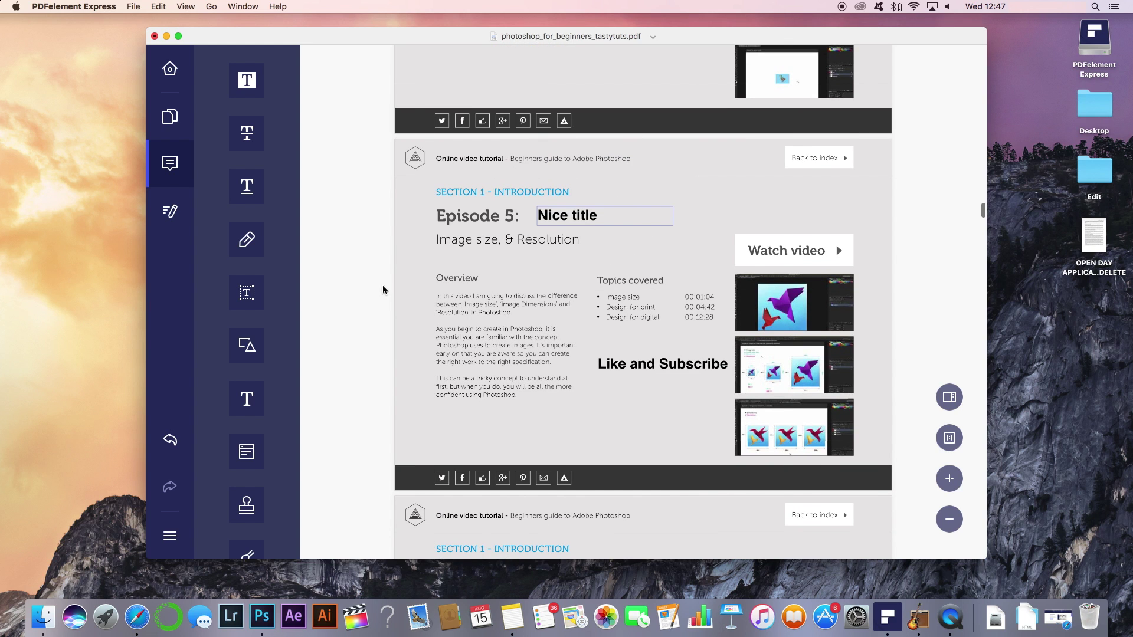
scroll(586, 289, down, 10)
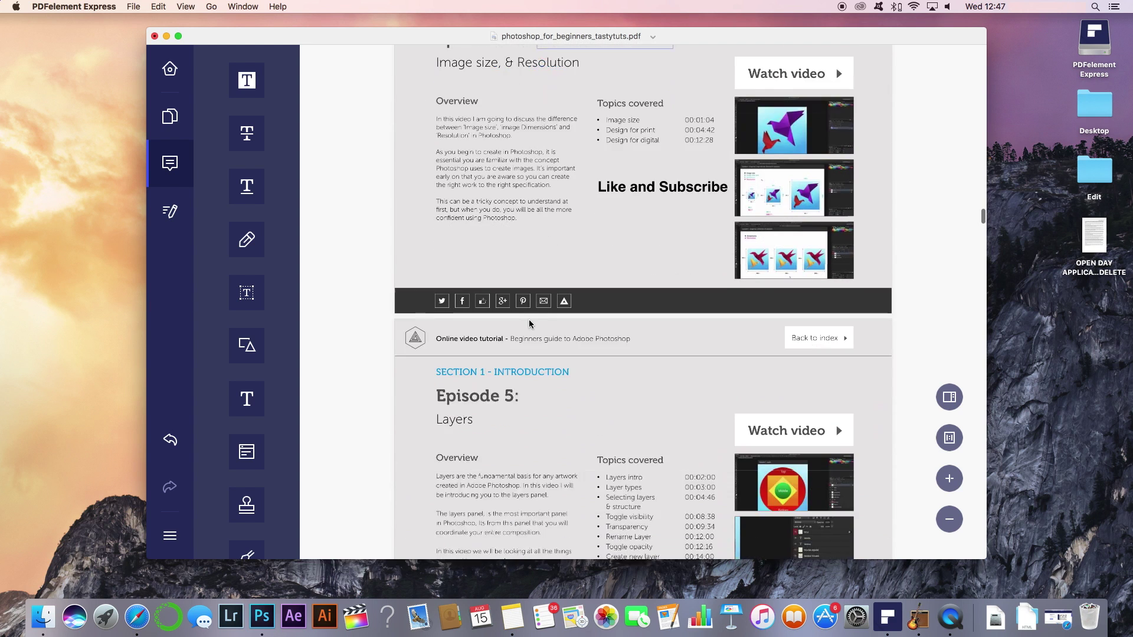
scroll(634, 256, up, 7)
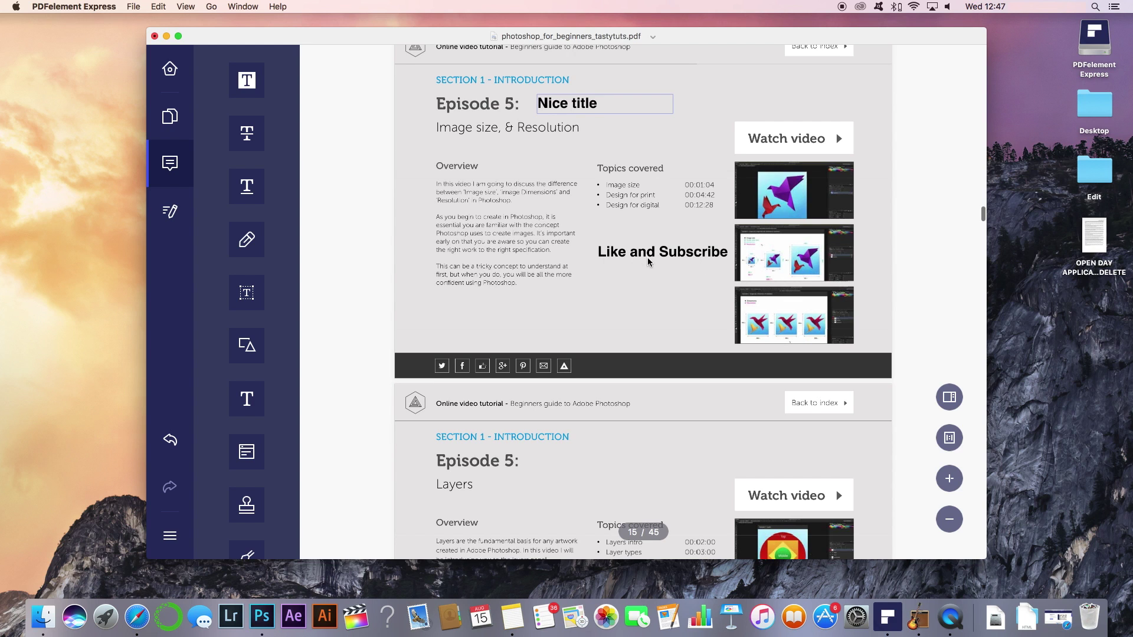
scroll(643, 258, down, 14)
scroll(647, 258, down, 4)
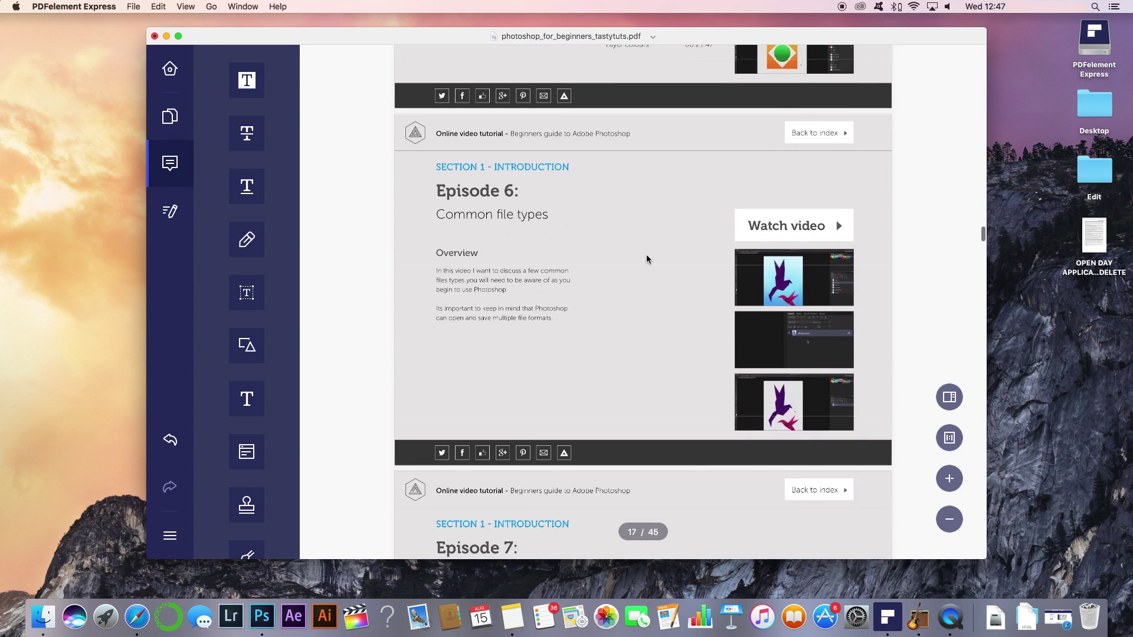
click(247, 452)
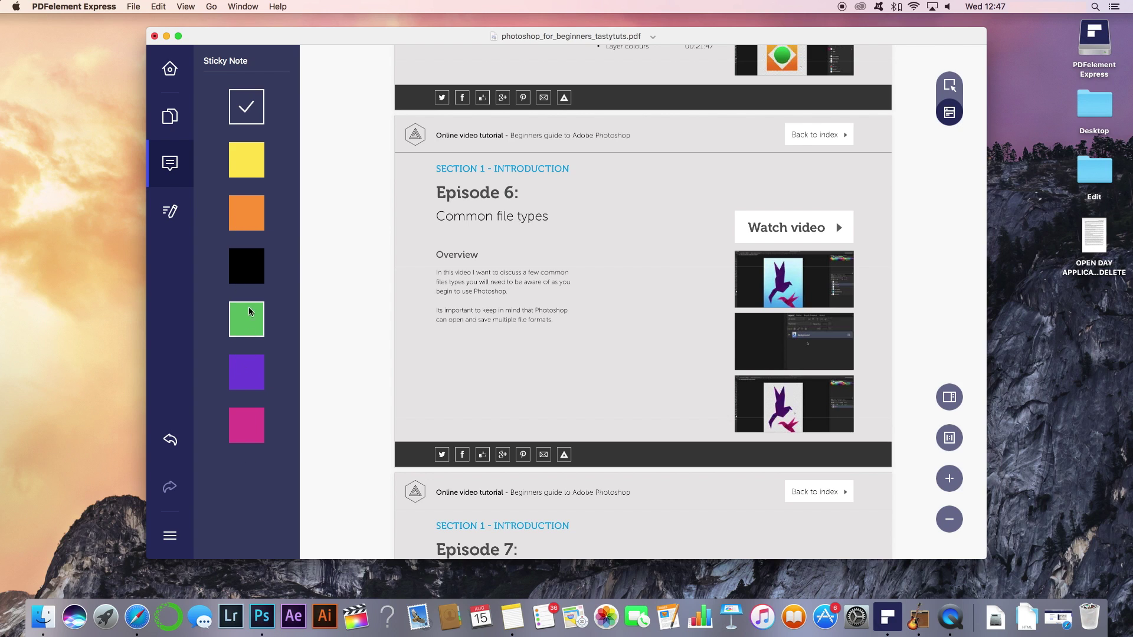
click(247, 371)
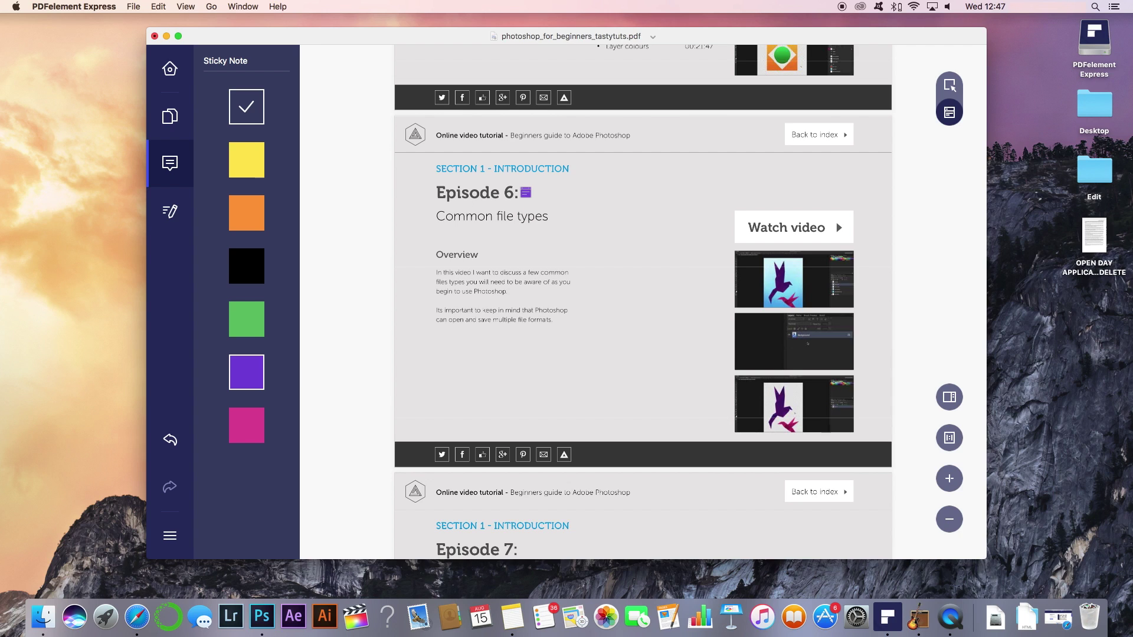
click(528, 195)
Write "Like and subscribe" in the purple sticky note, close it, and nudge its marker slightly beside the heading
double_click(529, 195)
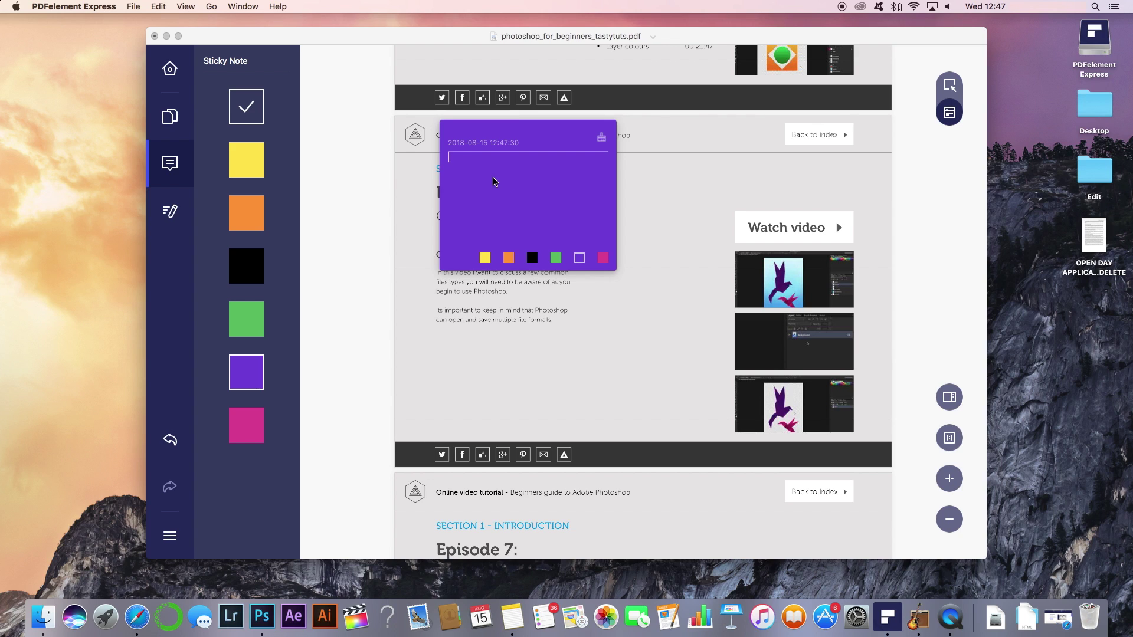
text(Like and subscribe)
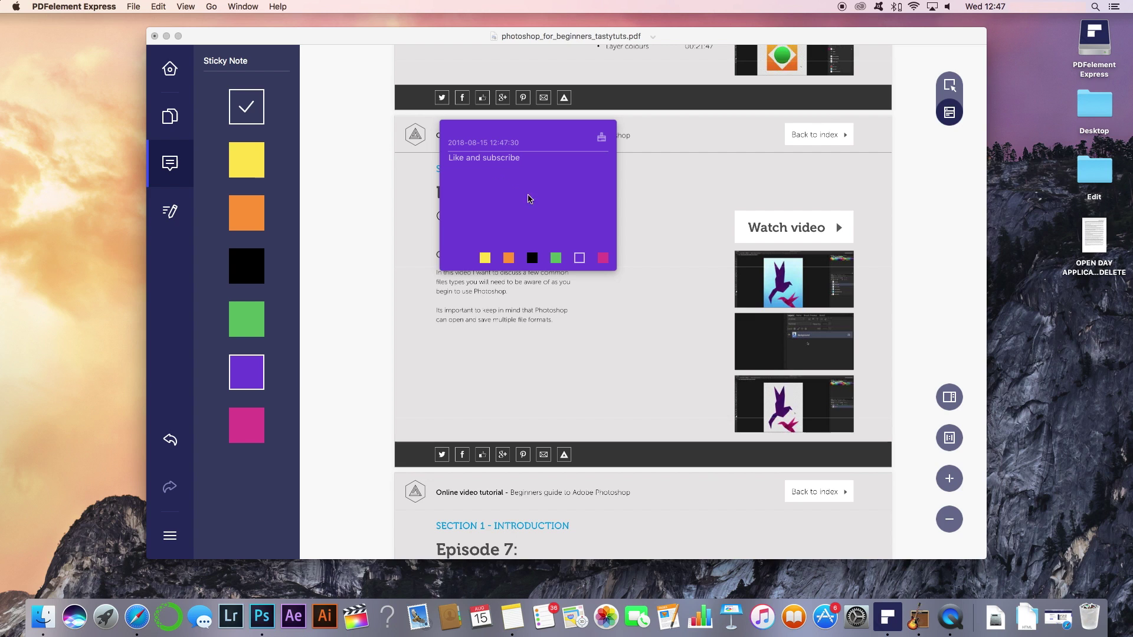
click(247, 106)
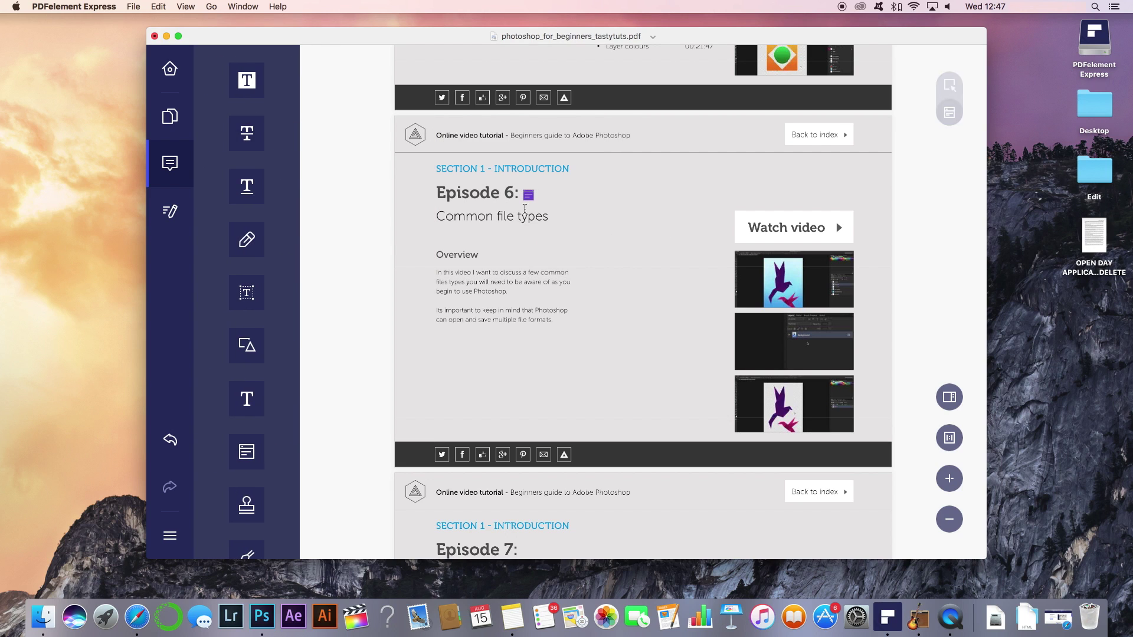
drag(529, 199, 531, 195)
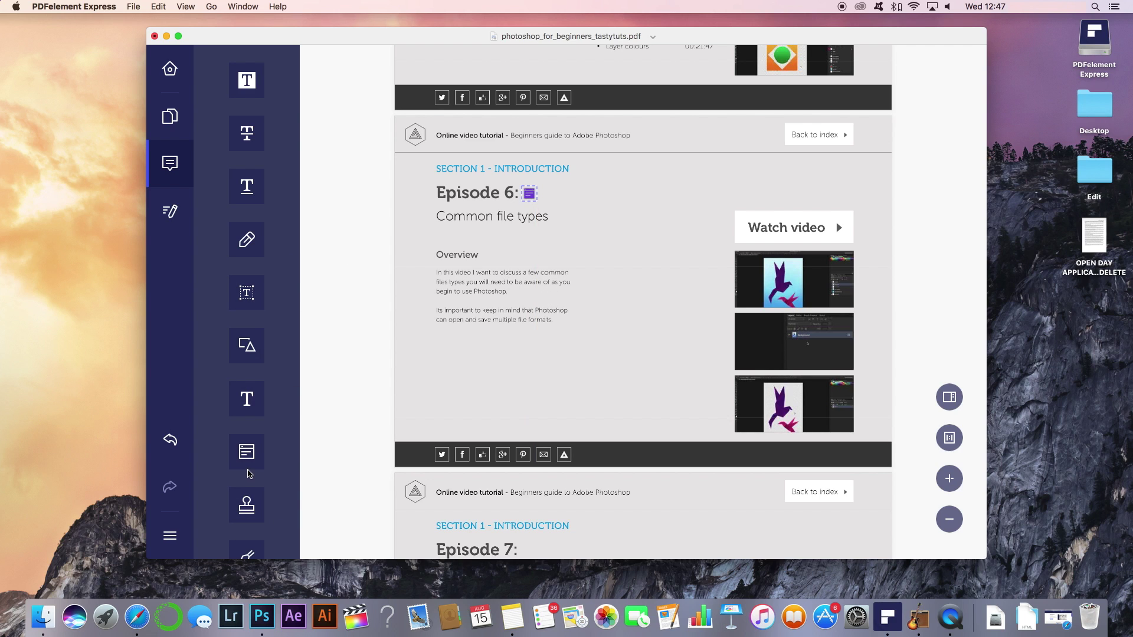
Add a pink sticky note to the right of the first thumbnail on the Episode 6 page and recolor it yellow
click(247, 463)
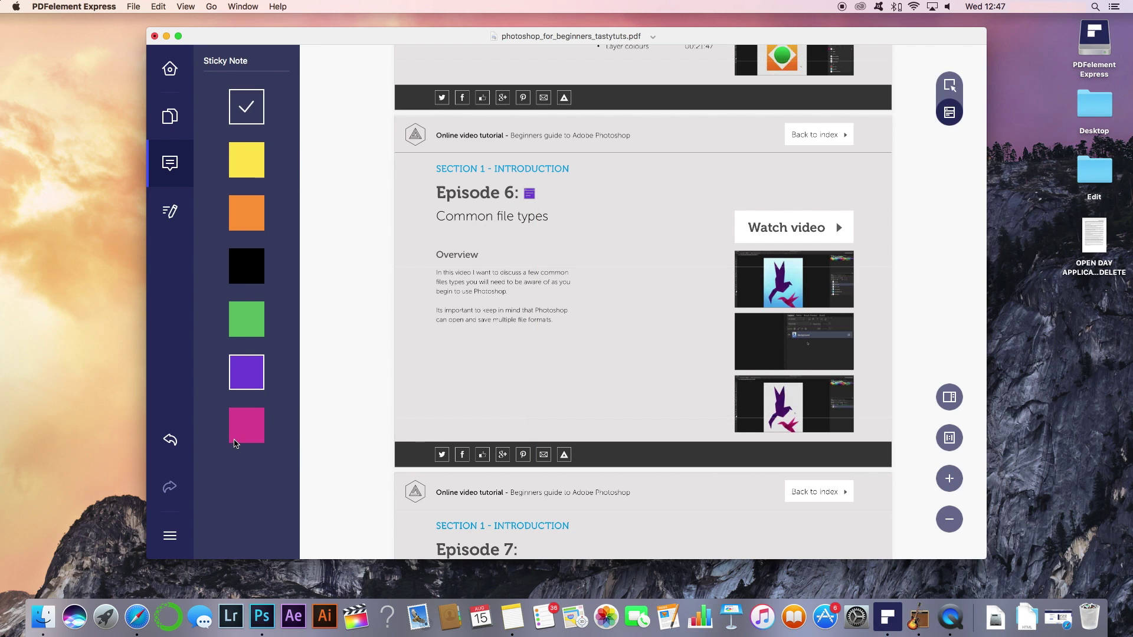
click(239, 418)
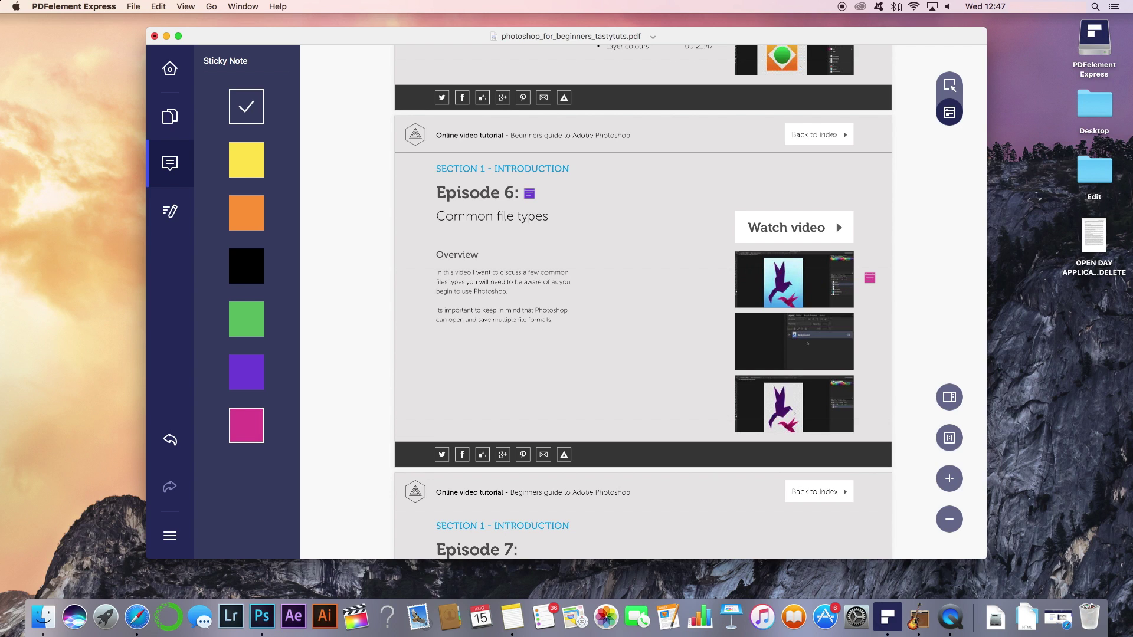
click(870, 278)
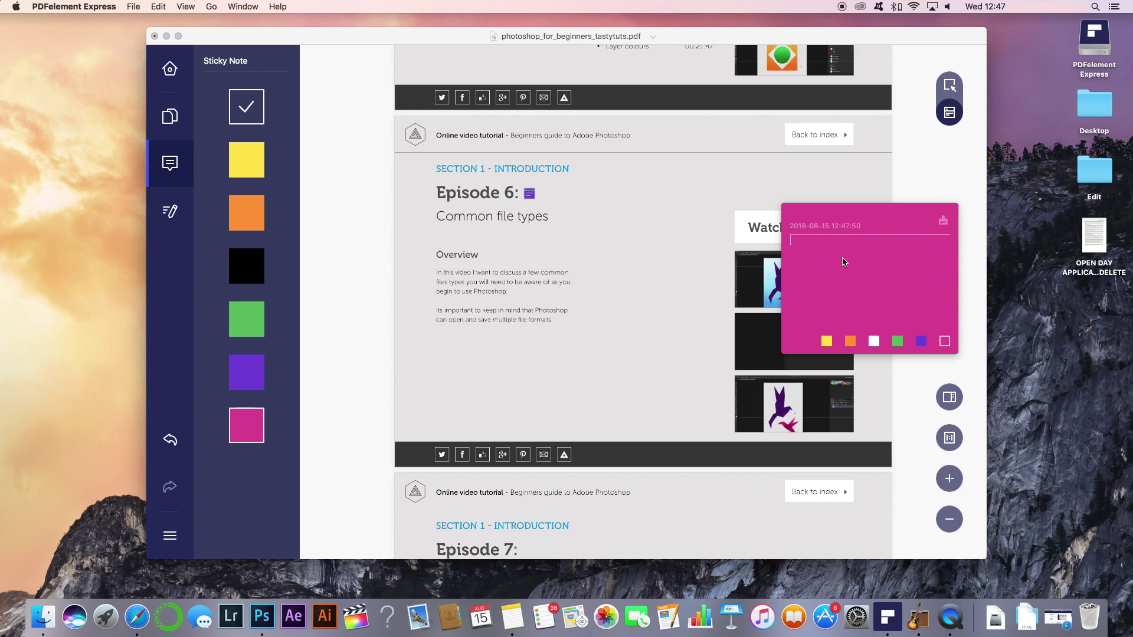
click(826, 341)
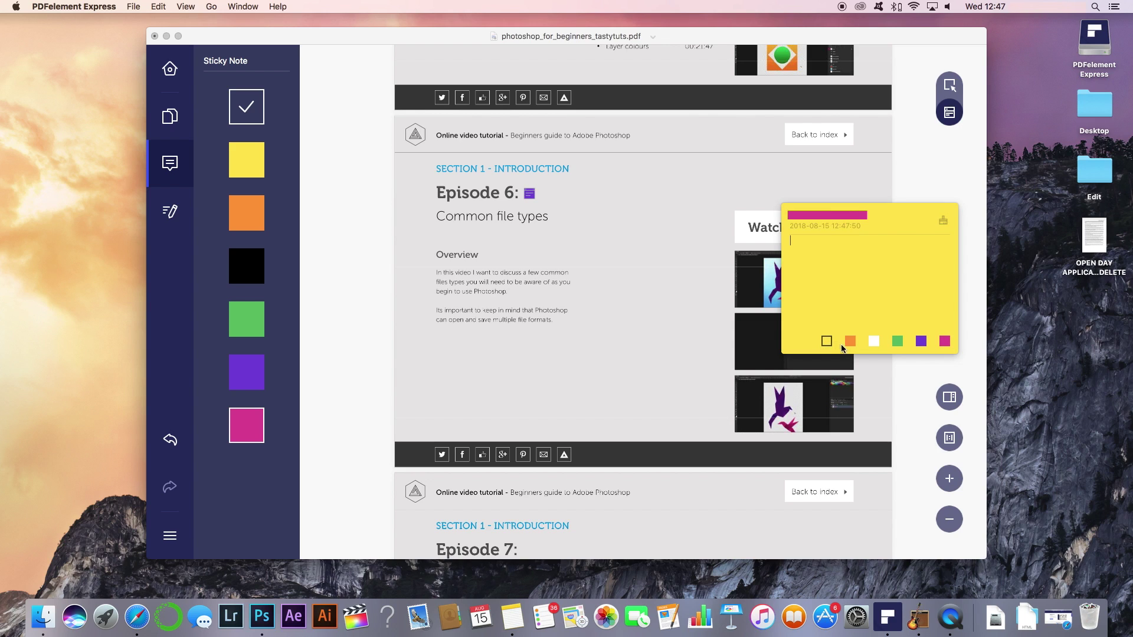
Recolor the open yellow sticky note on the Episode 6 page orange and finish the note
click(850, 342)
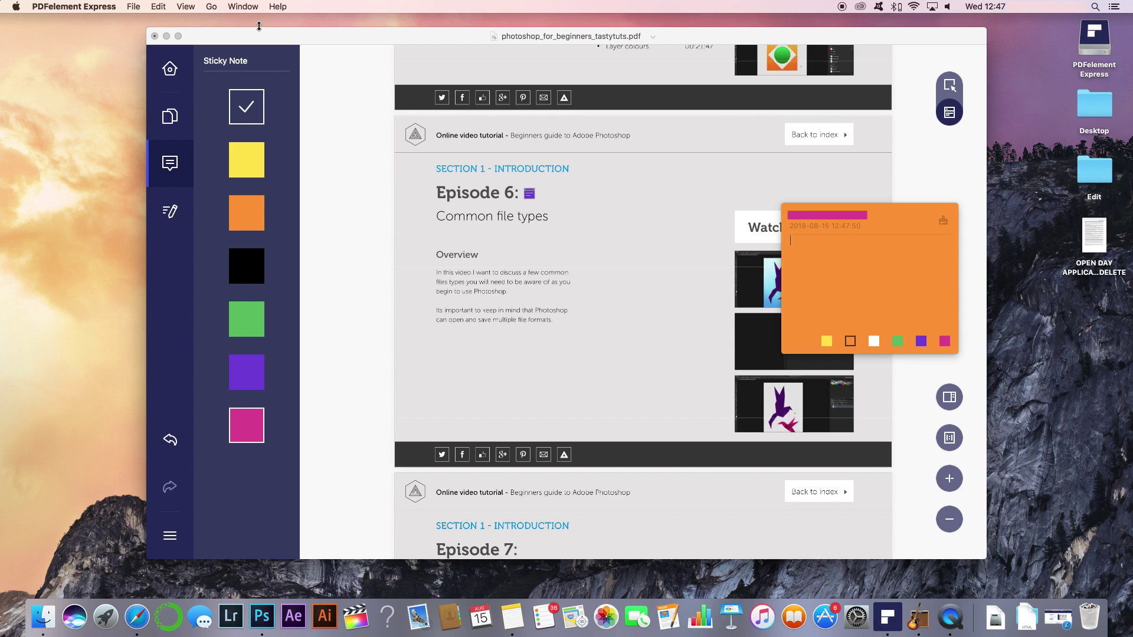
click(247, 107)
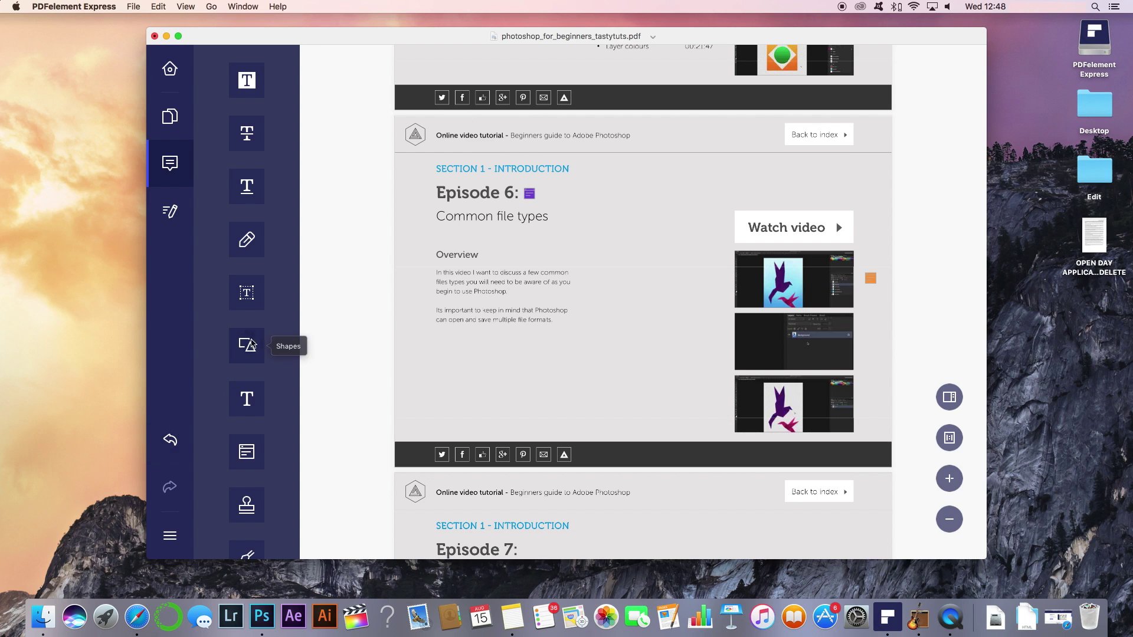
Draw a red-outlined rectangle beside the third thumbnail on the Episode 6 page, undo it, and leave the shape tool
click(246, 346)
drag(603, 363, 719, 414)
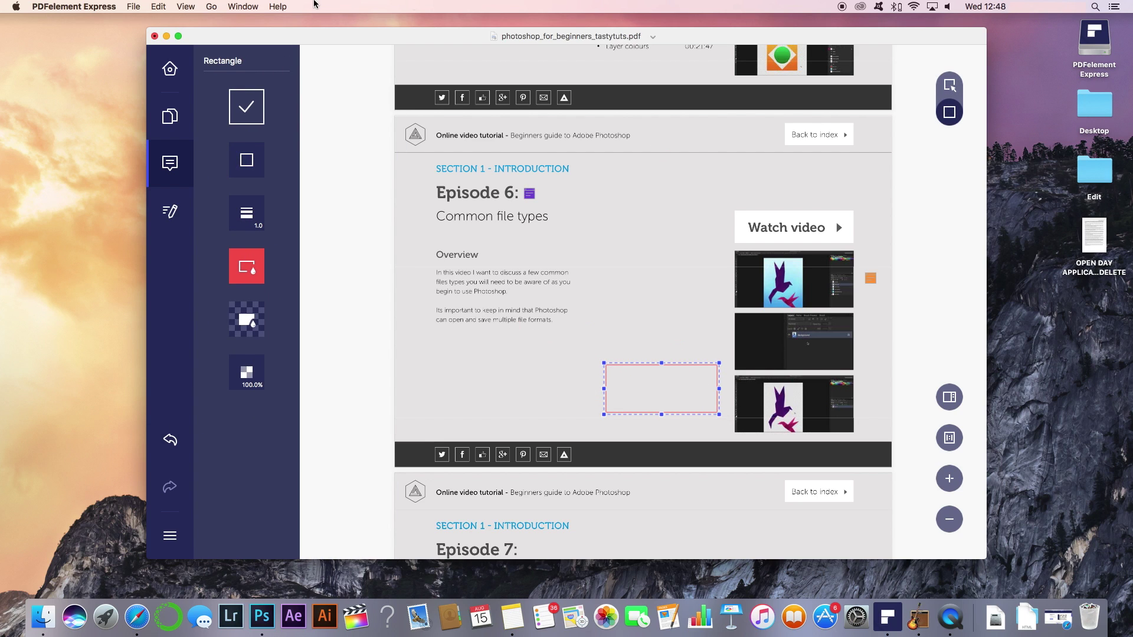
key(super+z)
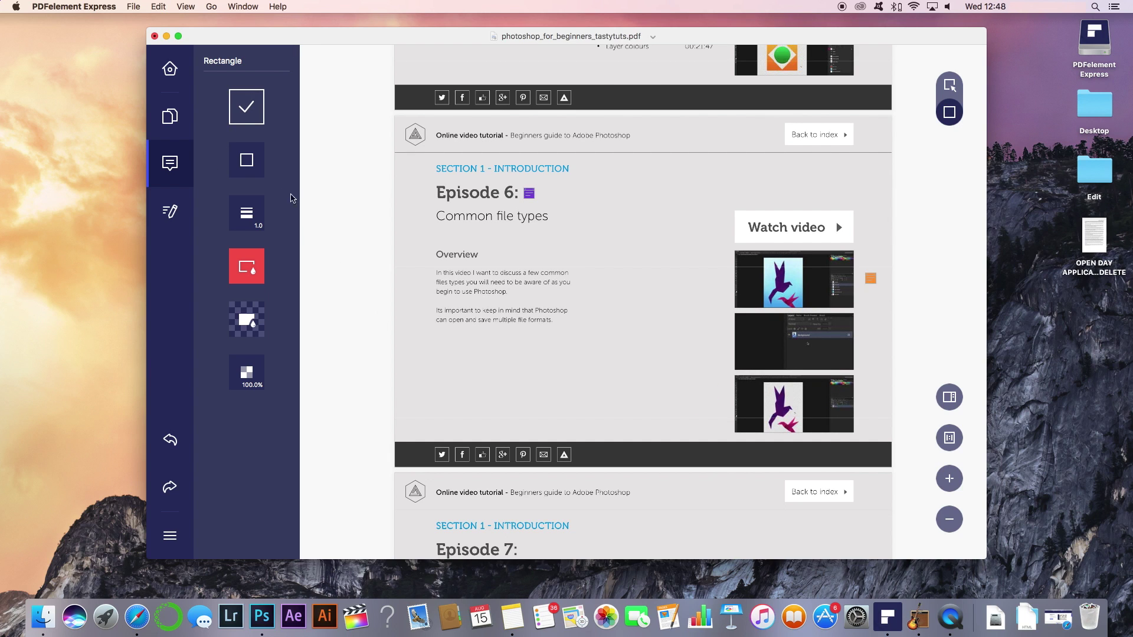
click(247, 101)
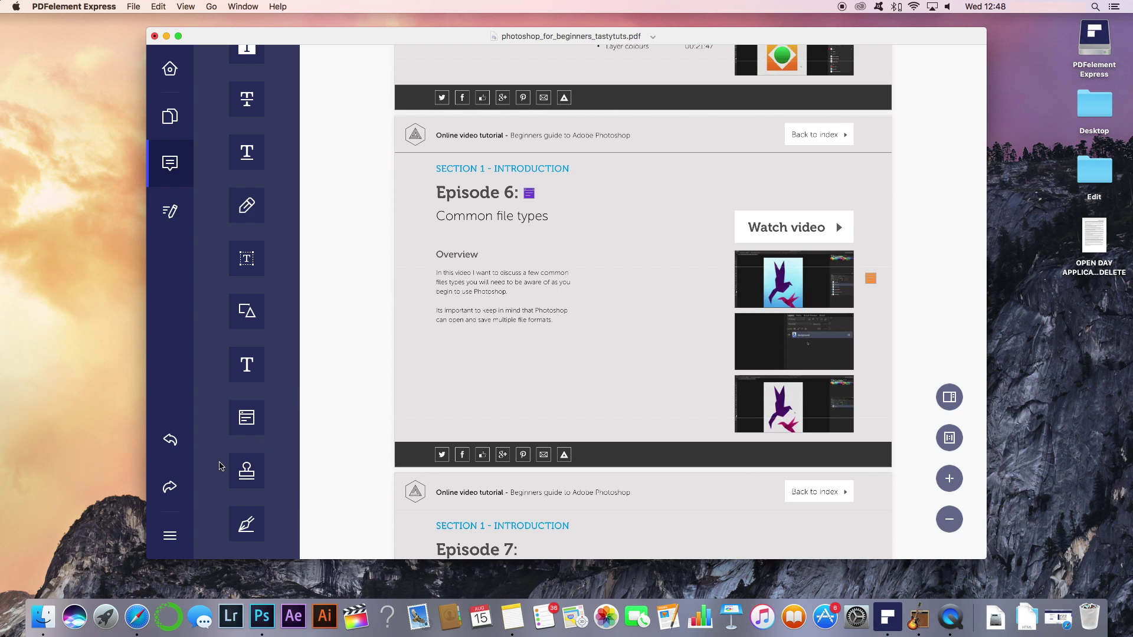
Place a green check mark stamp in the lower-left corner of the Episode 6 page and leave comment mode
click(246, 472)
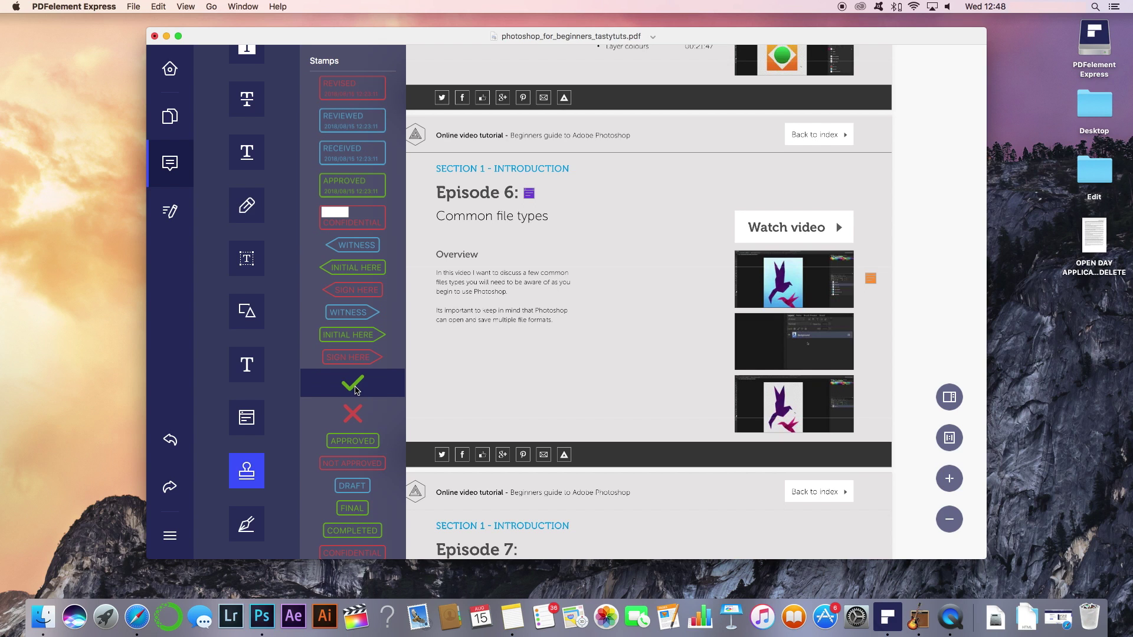
click(355, 390)
click(412, 429)
mouse_move(425, 417)
mouse_down()
mouse_move(501, 356)
mouse_move(564, 281)
mouse_move(423, 421)
mouse_up()
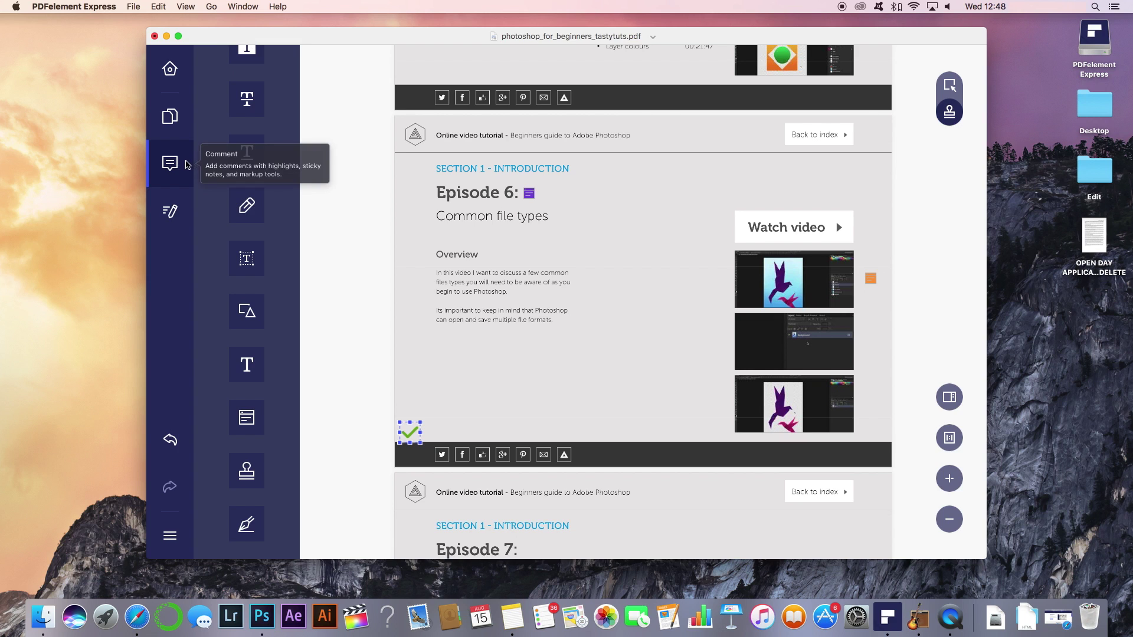
click(177, 161)
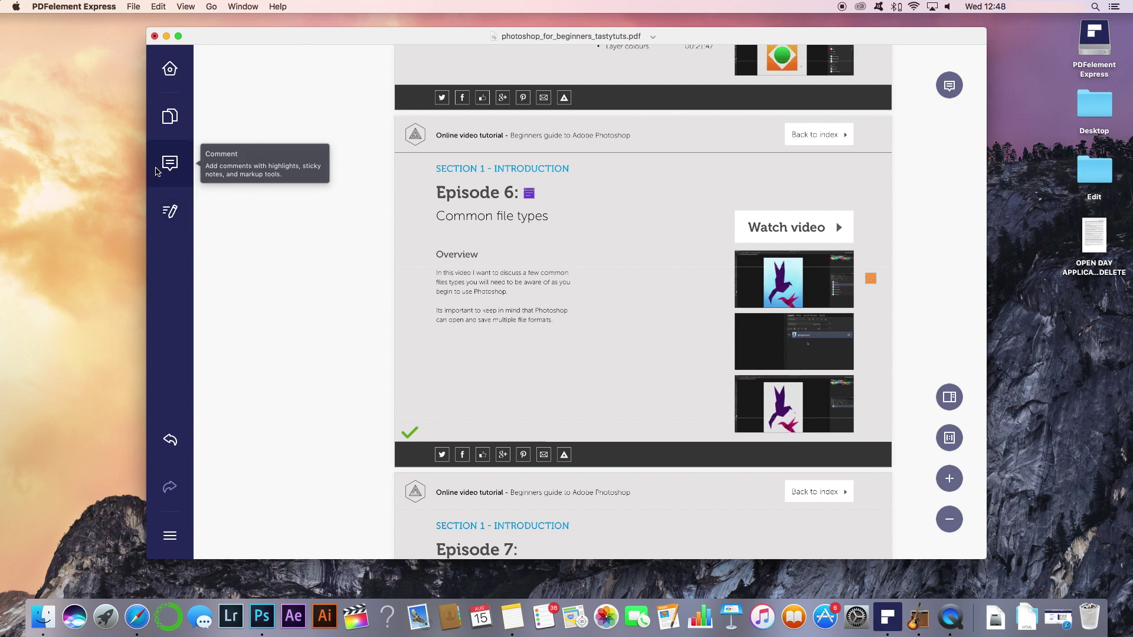
Choose the Pencil comment tool and set its color to red
click(170, 163)
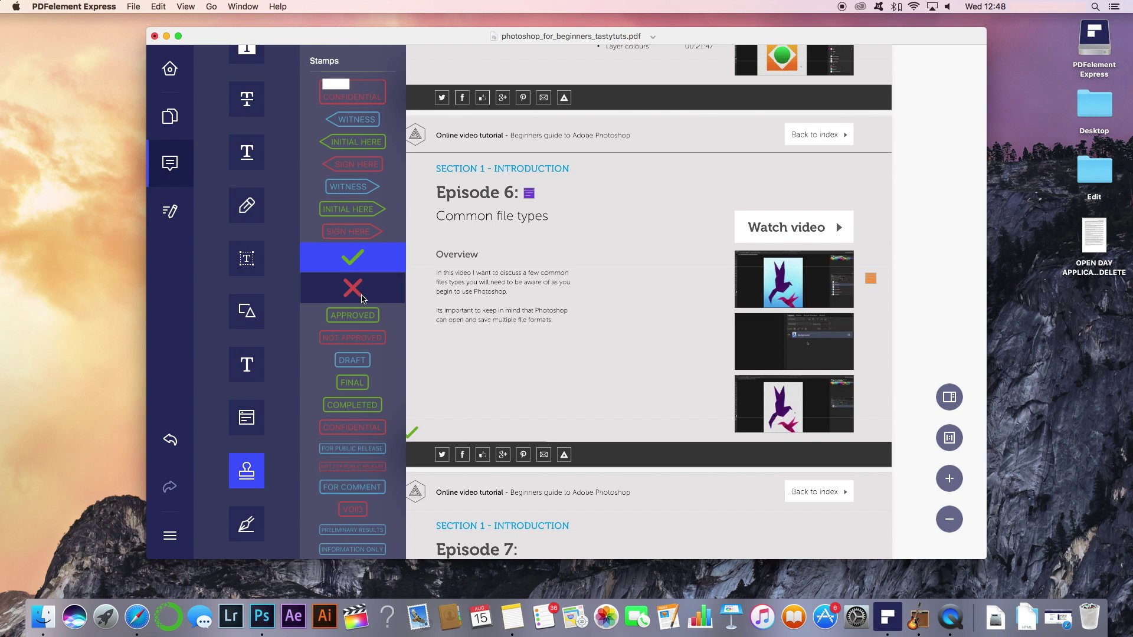
scroll(354, 265, up, 5)
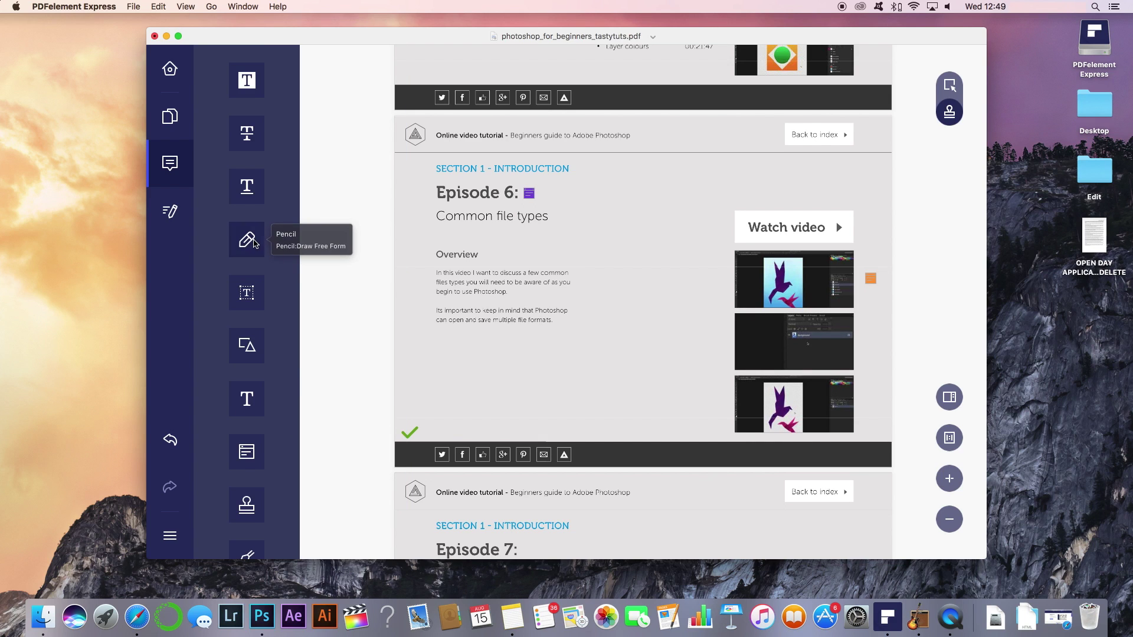
click(247, 240)
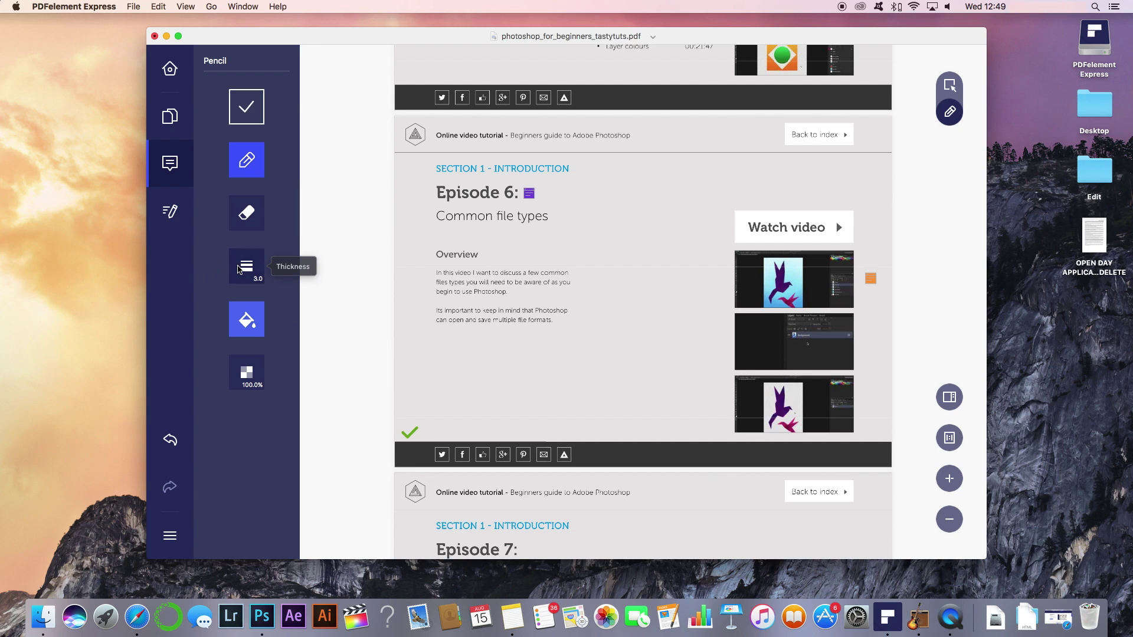
click(247, 265)
click(358, 222)
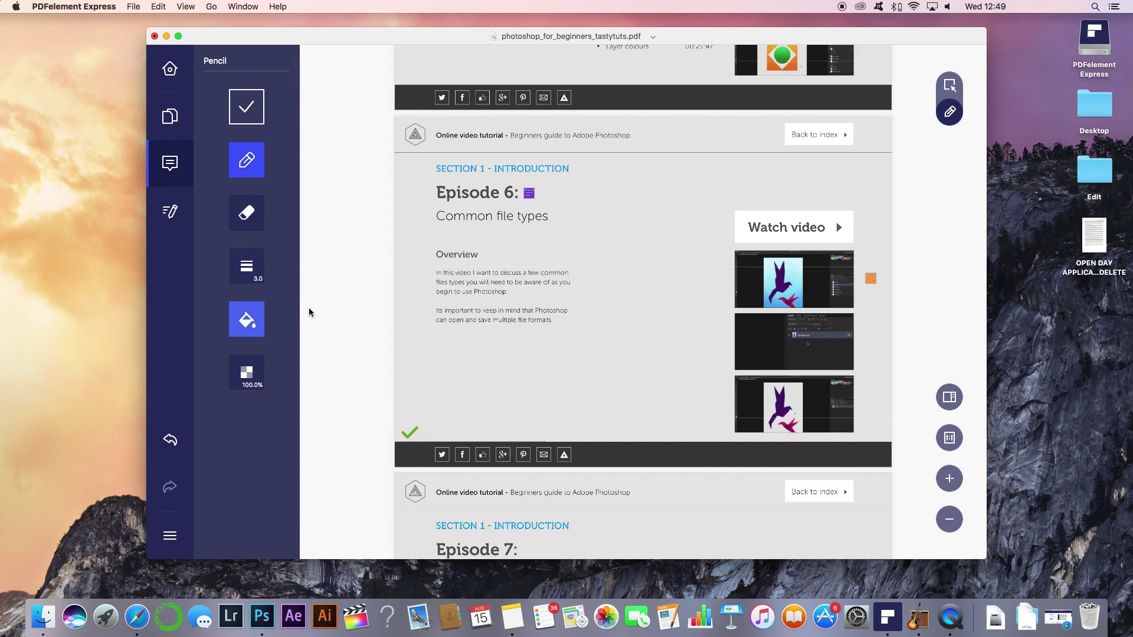
click(246, 321)
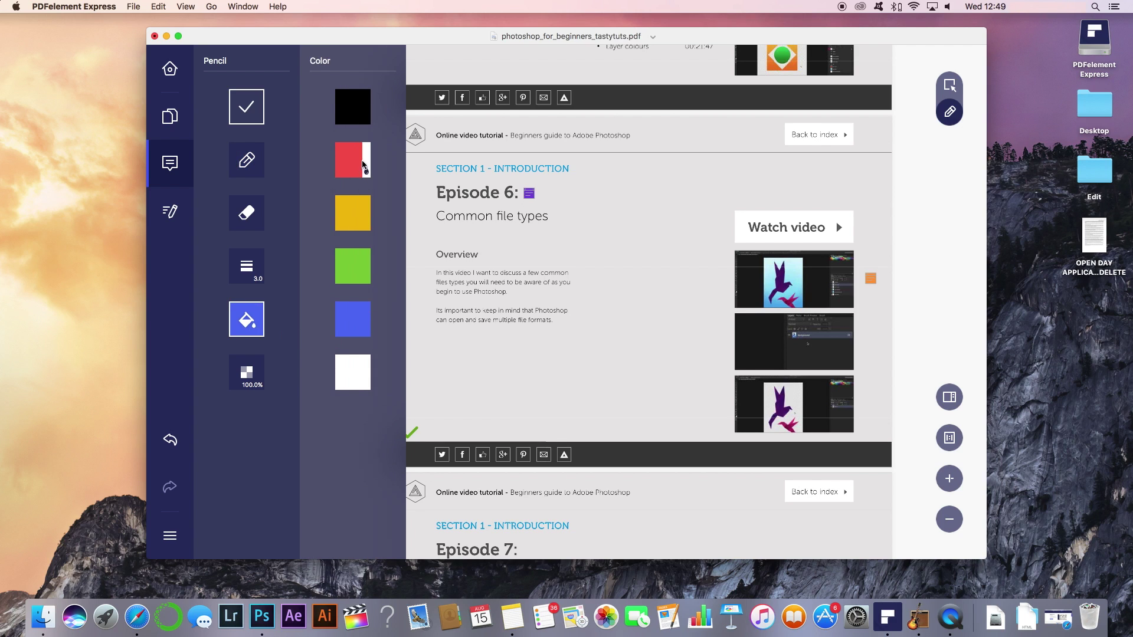
click(361, 159)
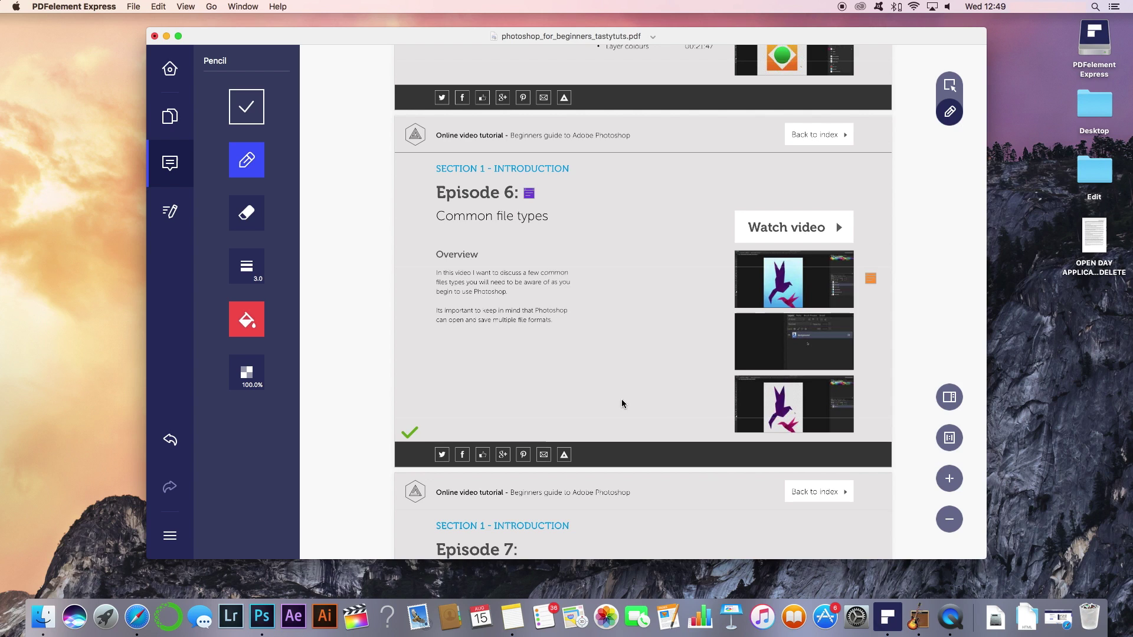
Draw a freehand horizontal arrow pointing toward the third thumbnail on the Episode 6 page and finish drawing
mouse_move(621, 400)
mouse_down()
mouse_move(685, 405)
mouse_move(653, 402)
mouse_up()
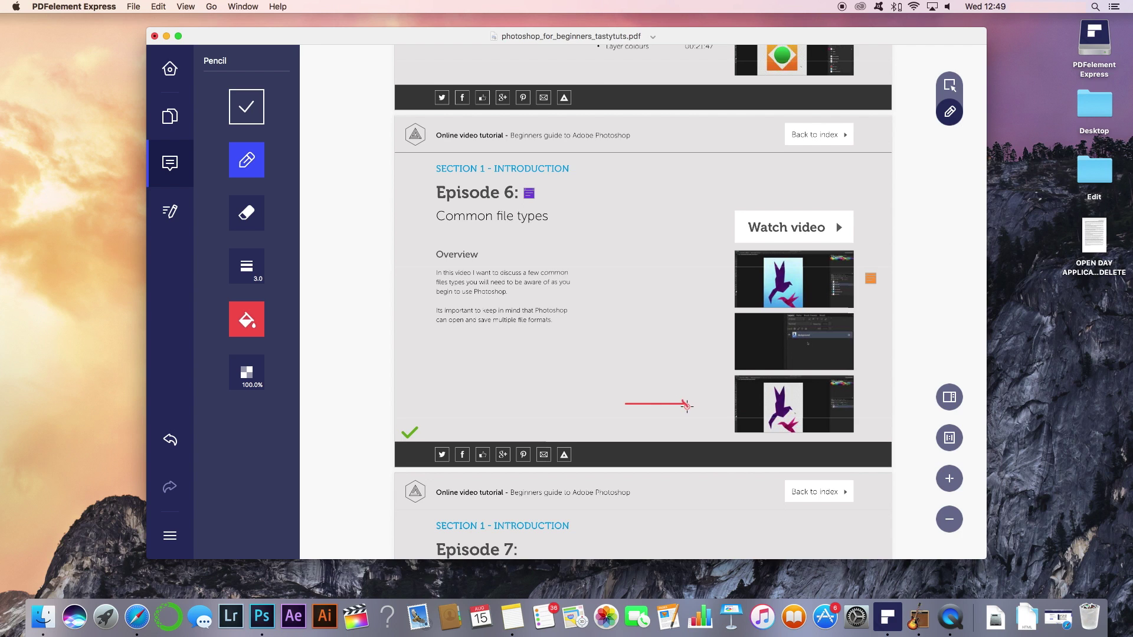
drag(682, 409, 682, 410)
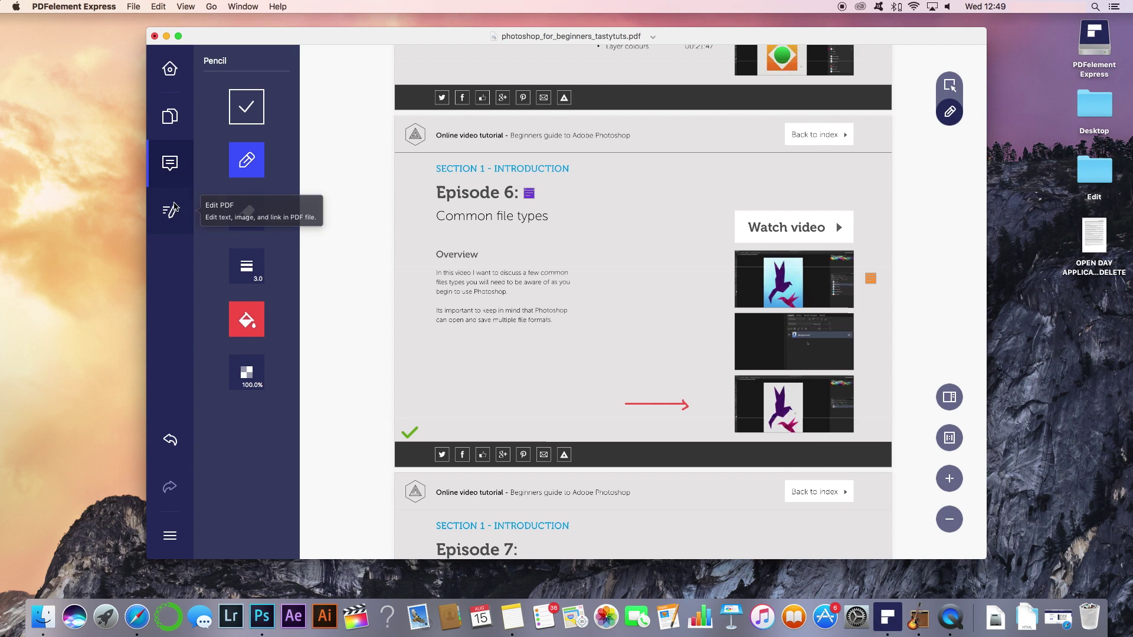
click(170, 163)
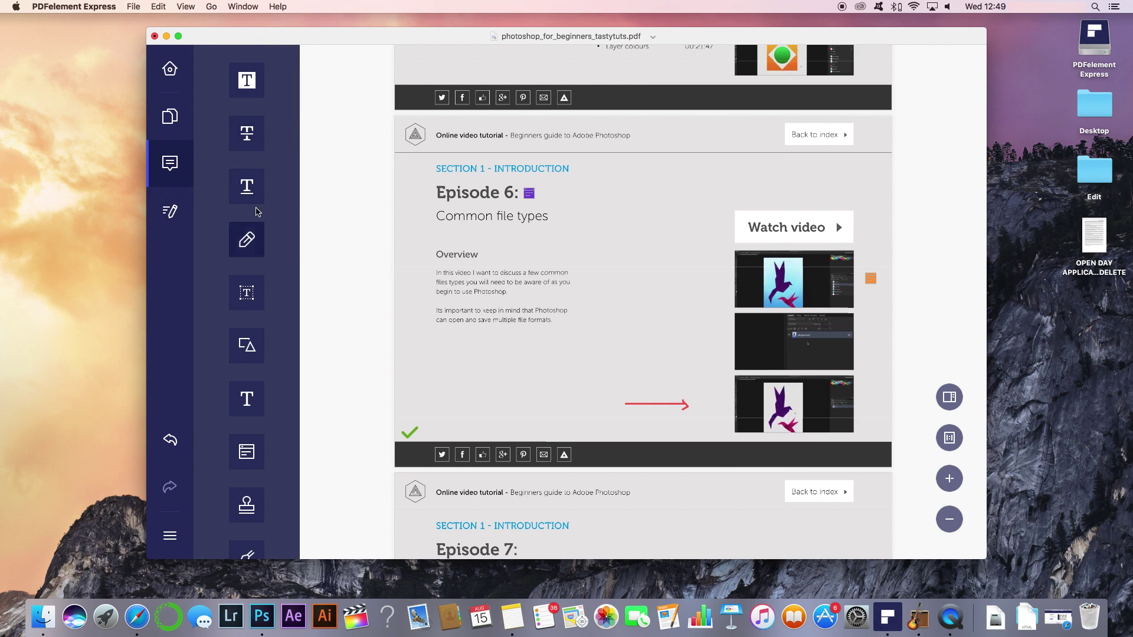
Add the text comment "COOL" just left of the red arrow and delete it again
click(247, 413)
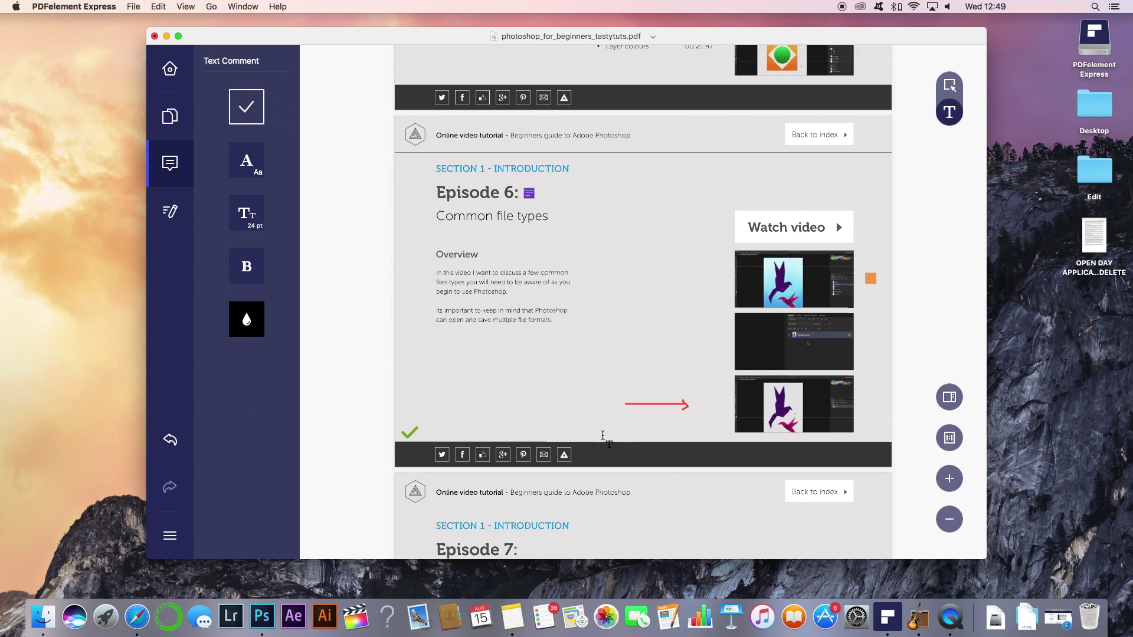
click(565, 407)
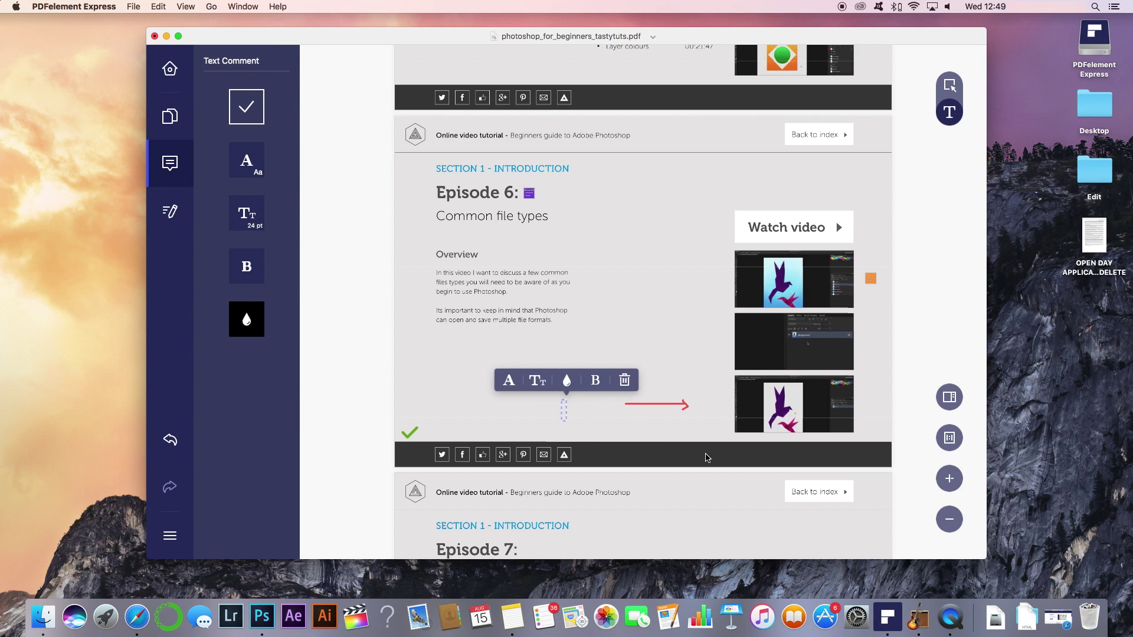
text(COOL)
click(252, 103)
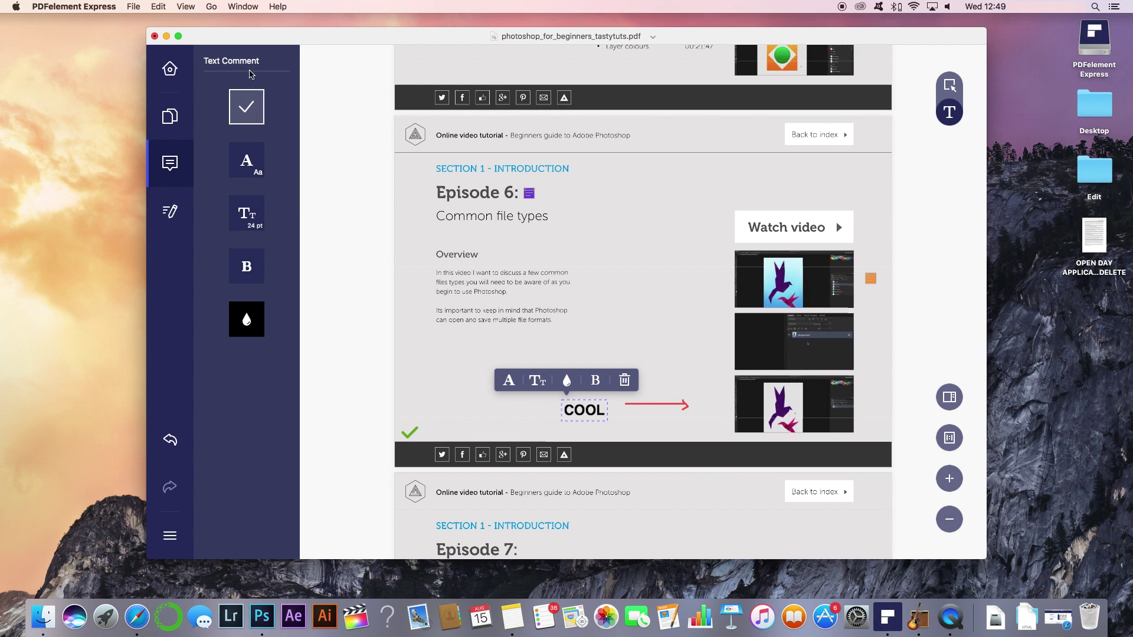
click(599, 413)
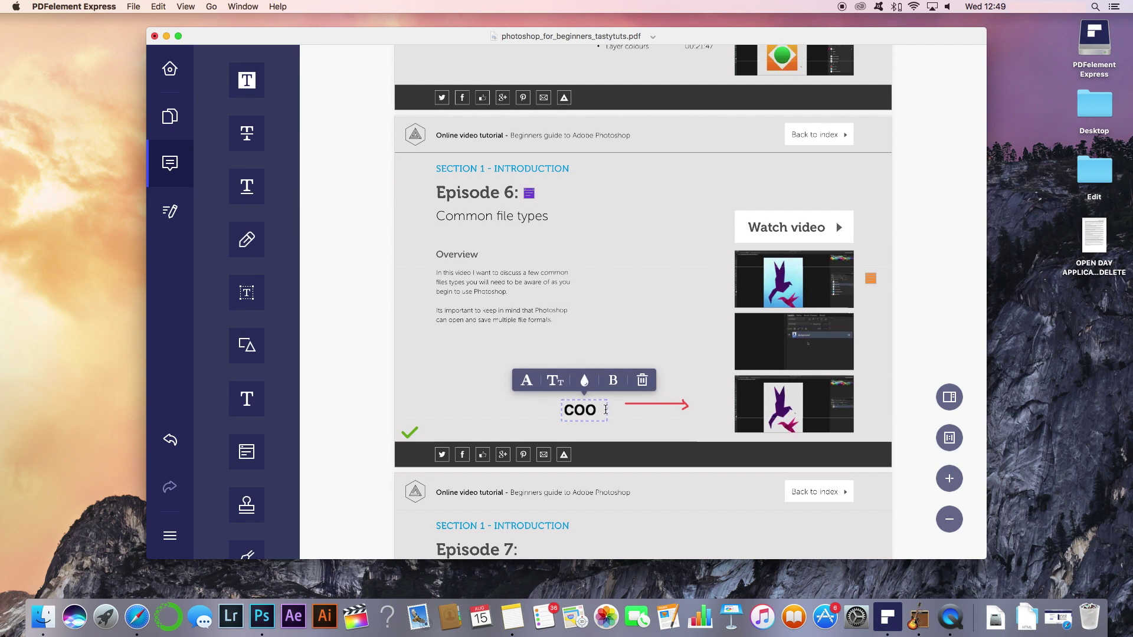
click(644, 383)
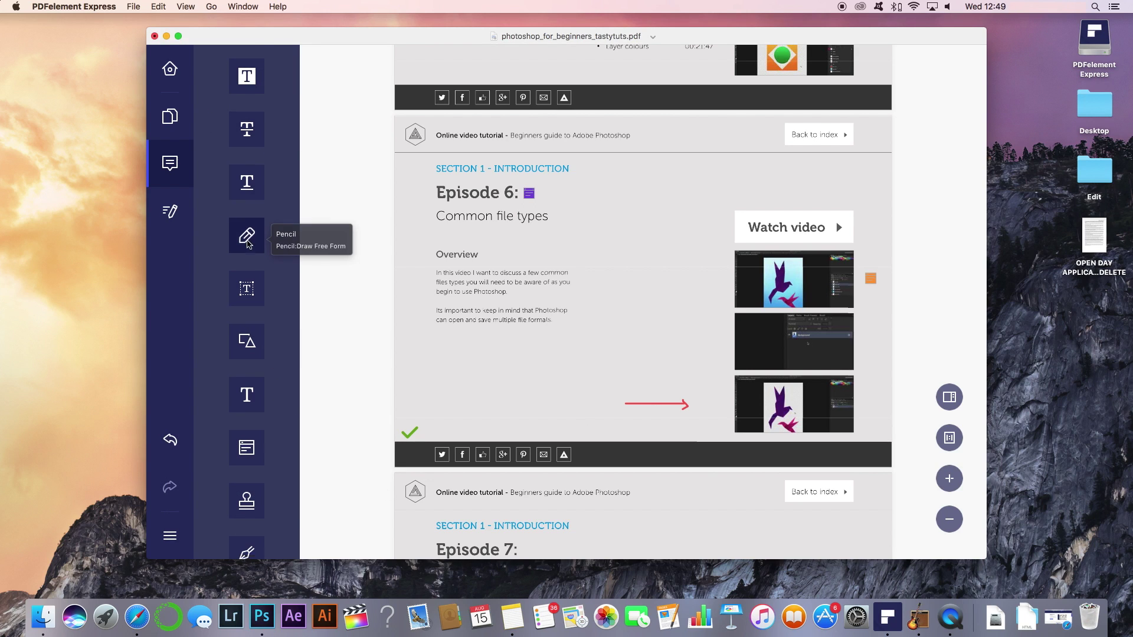
scroll(257, 236, down, 2)
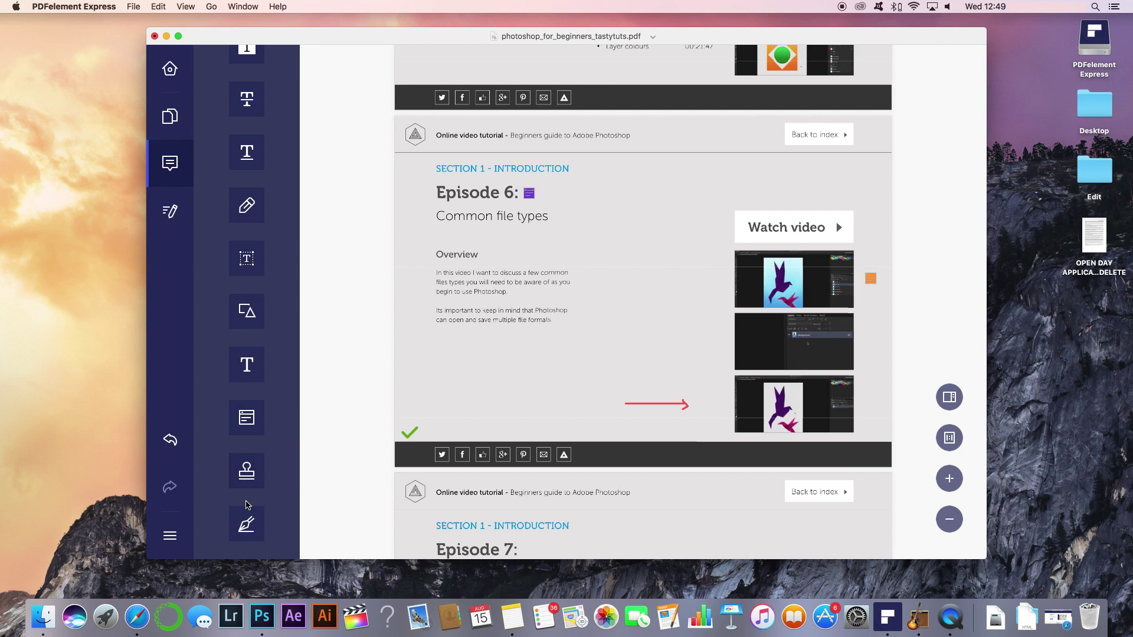
scroll(219, 218, up, 2)
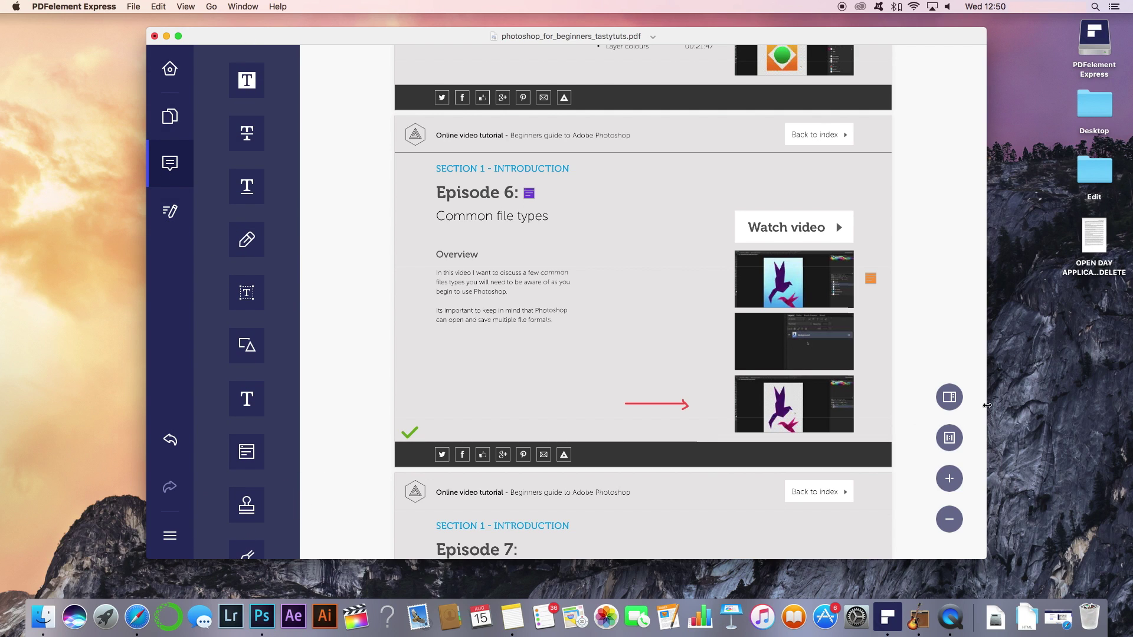
click(949, 398)
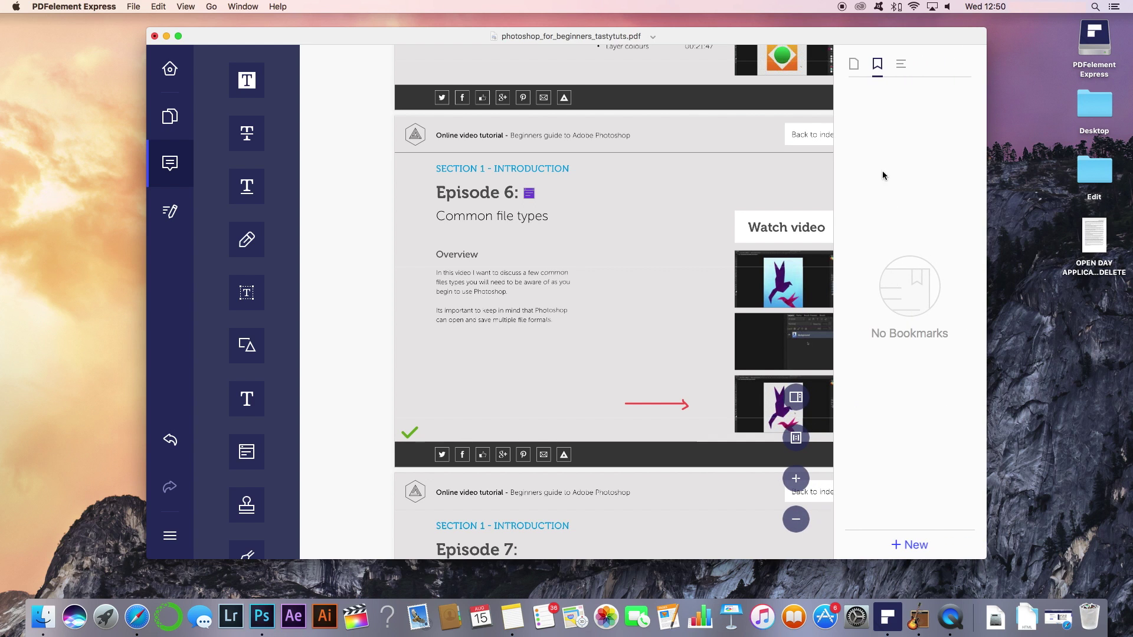
click(796, 397)
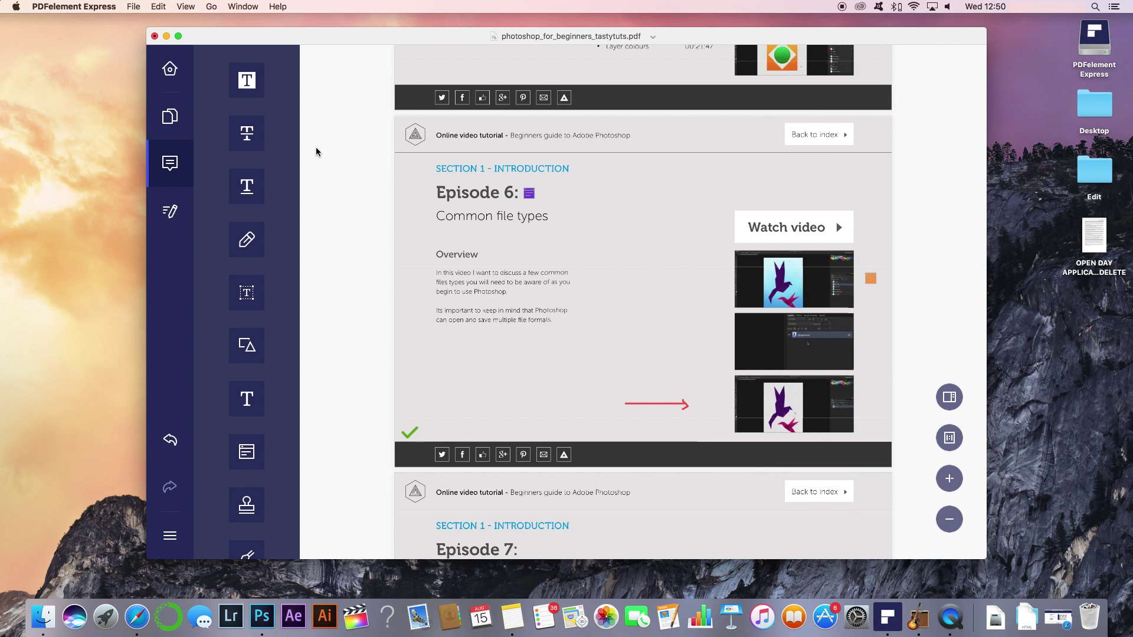
scroll(315, 152, up, 15)
click(170, 69)
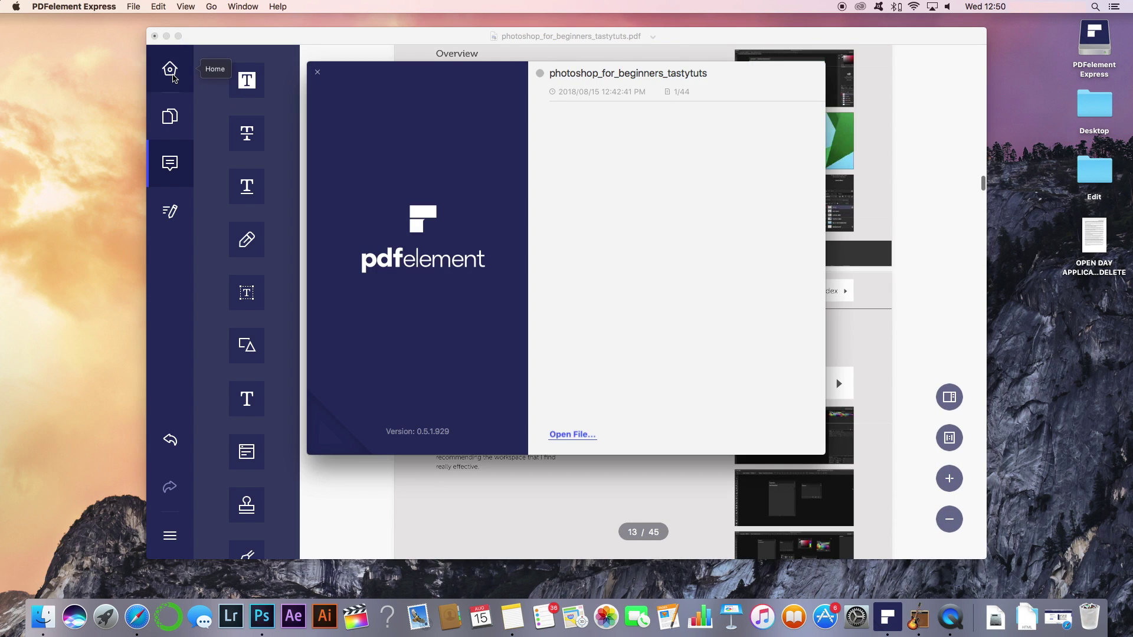
click(318, 72)
Close the comment tools and review the annotations on the Episode 5 and Episode 6 pages
click(162, 175)
scroll(780, 460, down, 15)
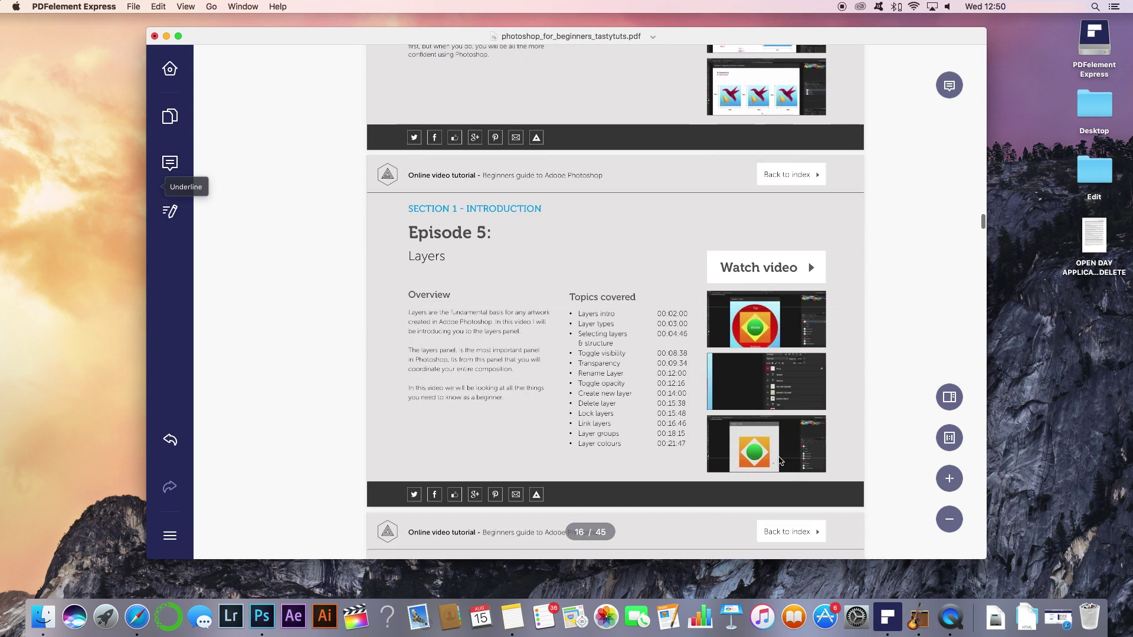
scroll(680, 280, down, 5)
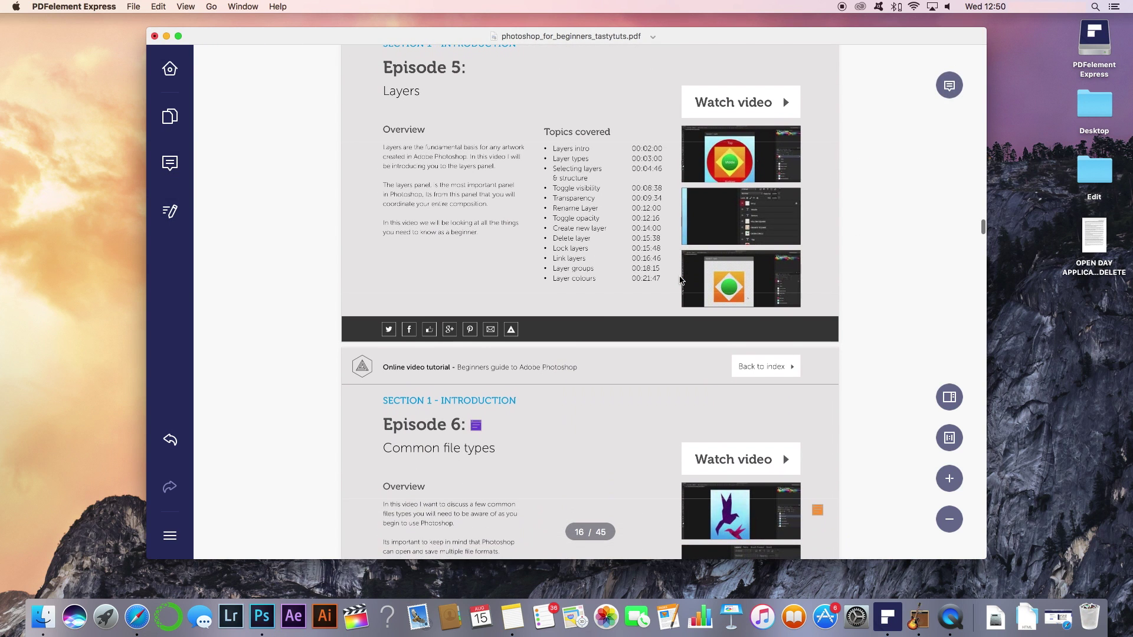
scroll(681, 280, down, 5)
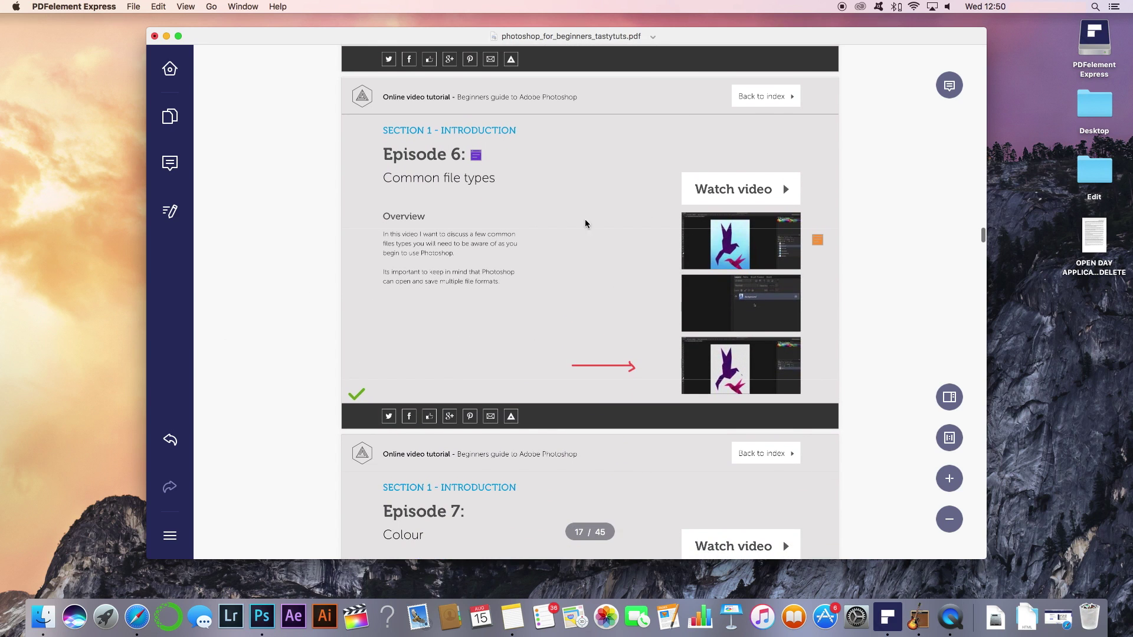
scroll(319, 250, up, 2)
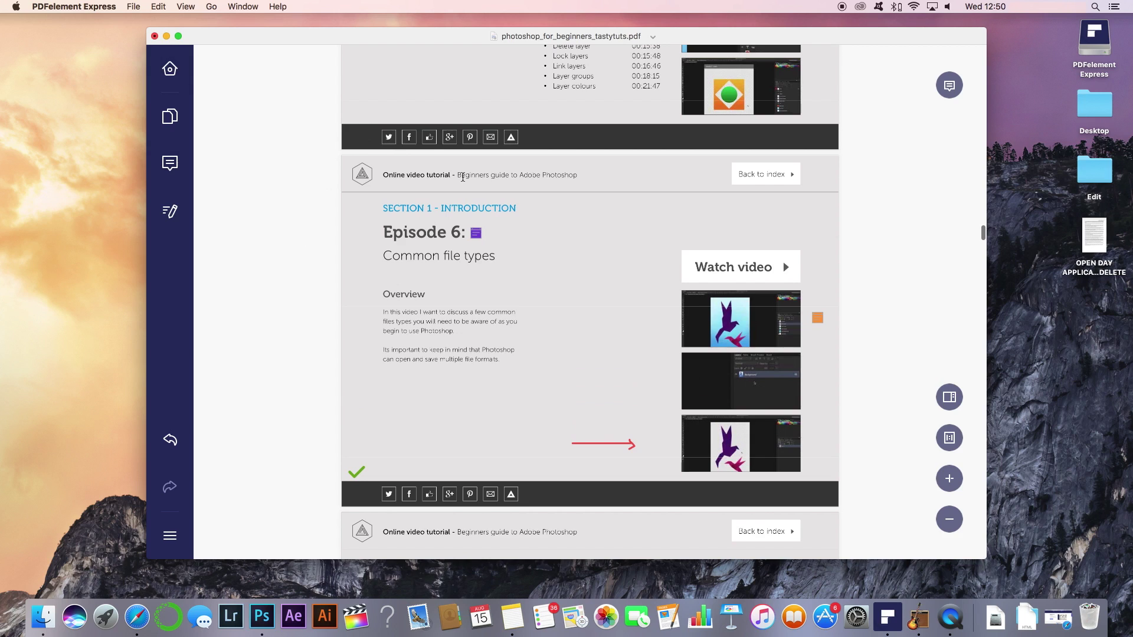